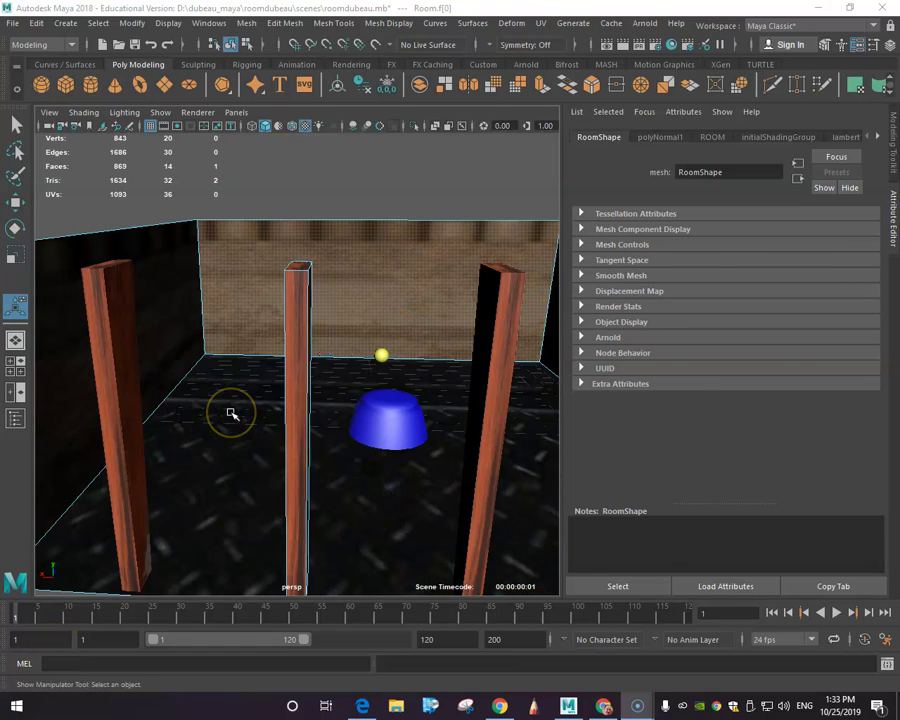
scroll(235, 446, down, 3)
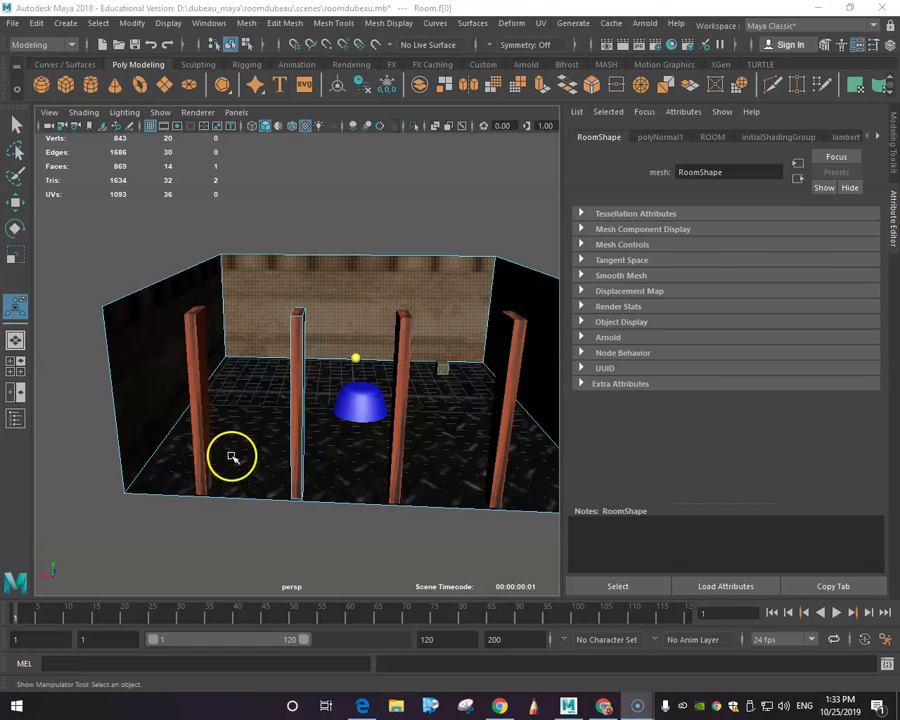
Examine the current texture mapping on the room's floor and back wall, both from a distance and up close
click(231, 450)
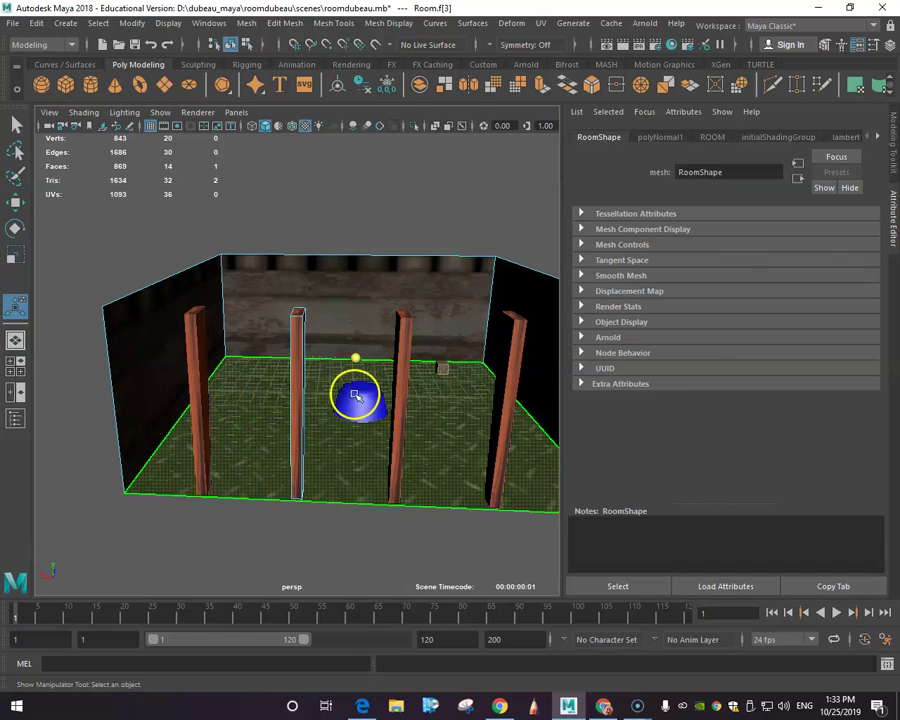
click(323, 316)
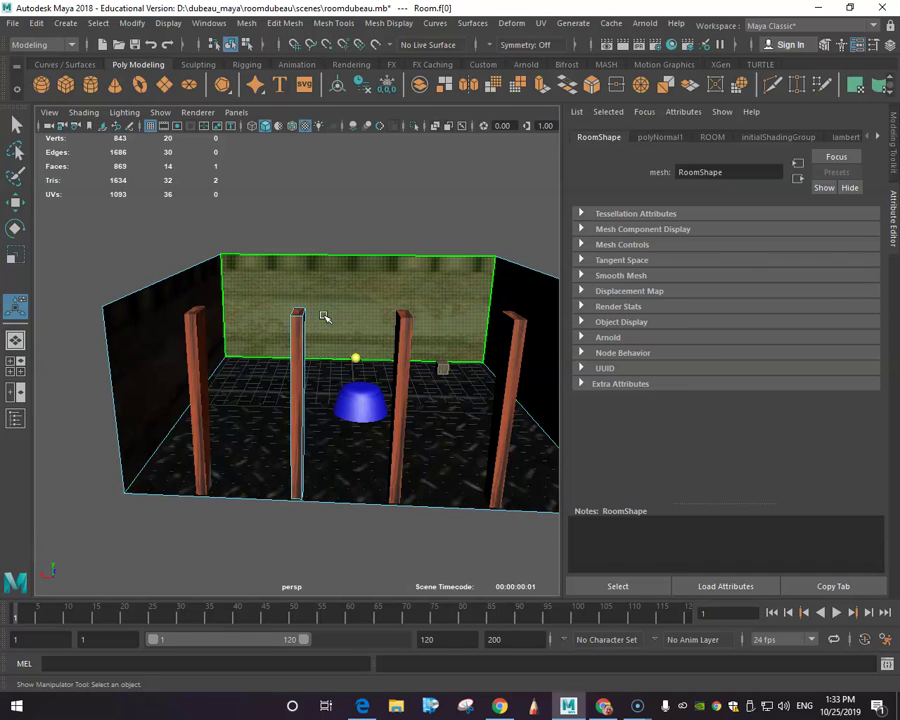
click(255, 418)
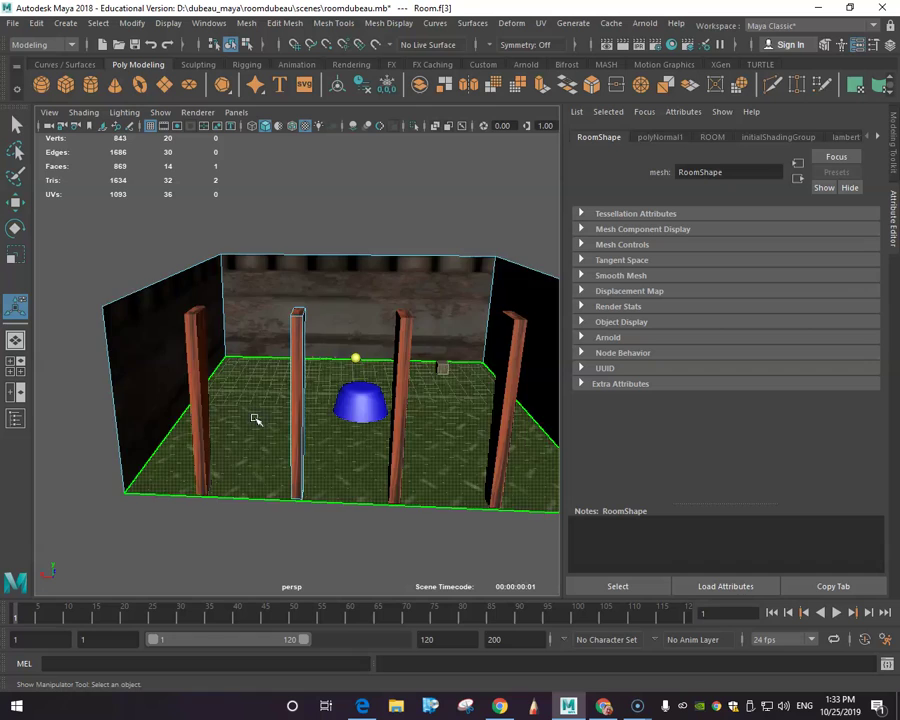
scroll(255, 418, down, 2)
scroll(255, 418, up, 5)
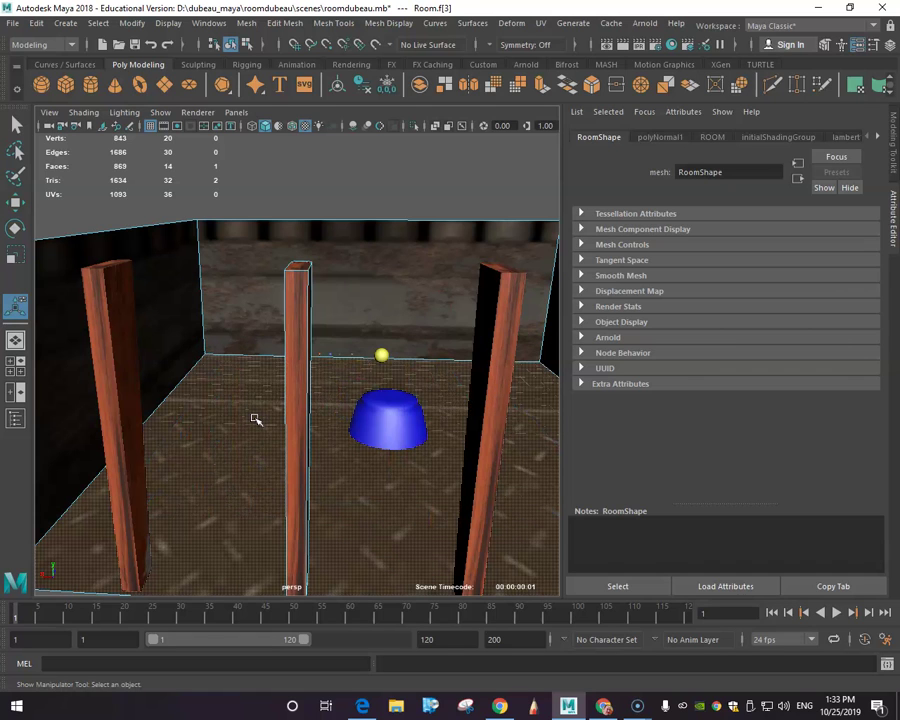
click(255, 374)
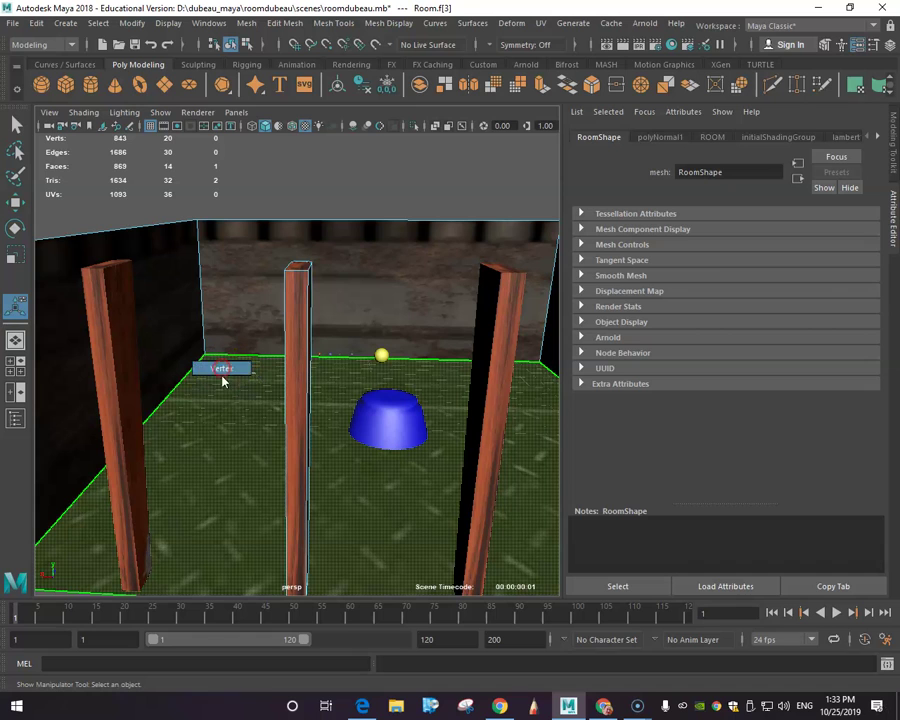
key(q)
click(230, 390)
scroll(230, 390, down, 3)
scroll(228, 397, up, 6)
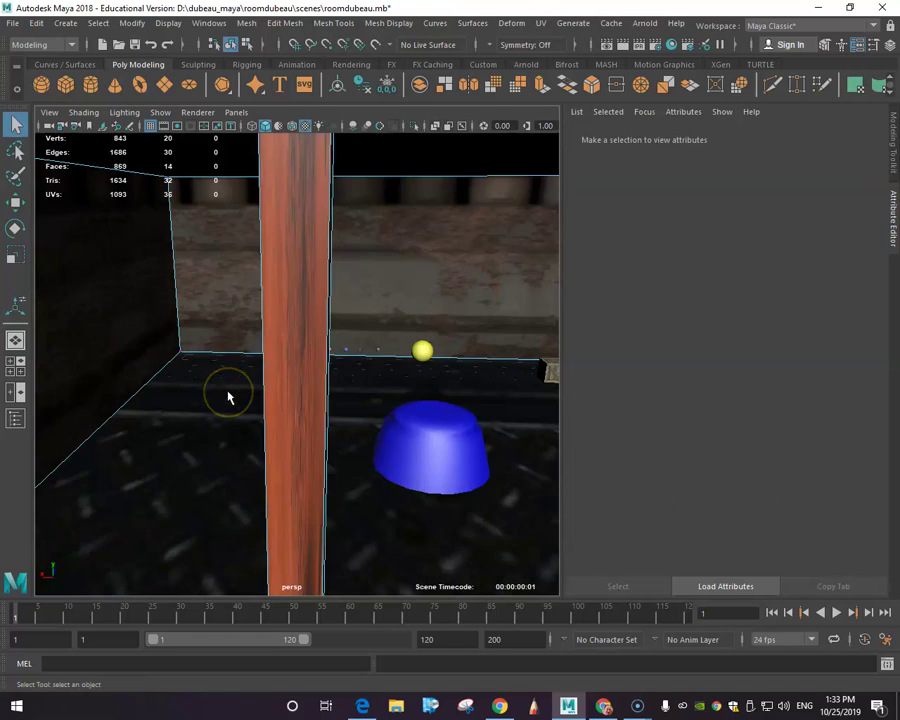
scroll(228, 397, up, 4)
right_drag(228, 396, 231, 345)
Apply a Contour Stretch UV projection to the room's floor face so the floor texture fits, and clear the selection
click(313, 338)
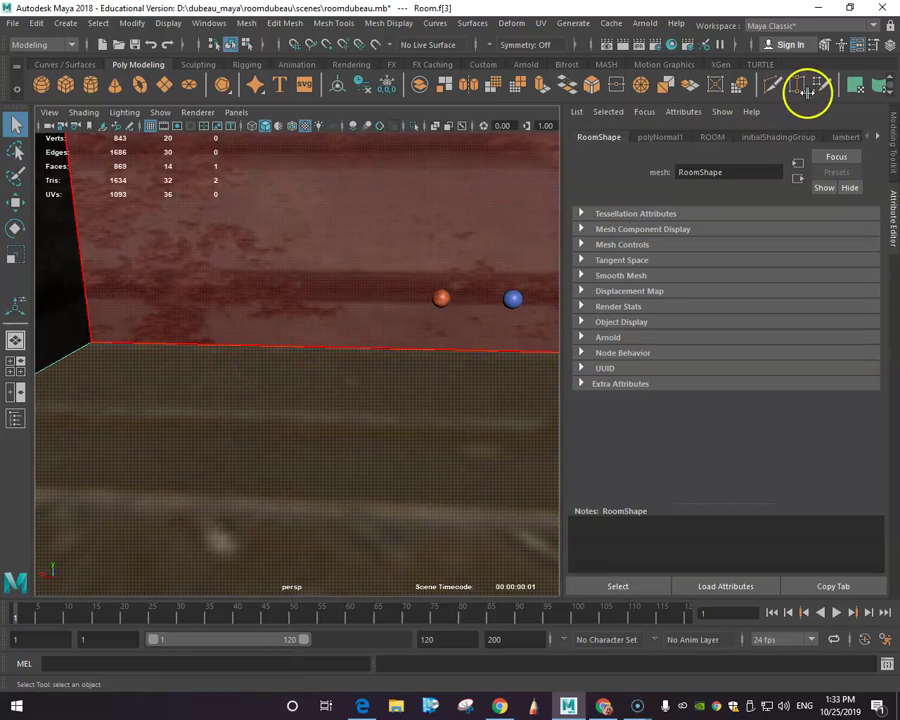
scroll(467, 358, down, 3)
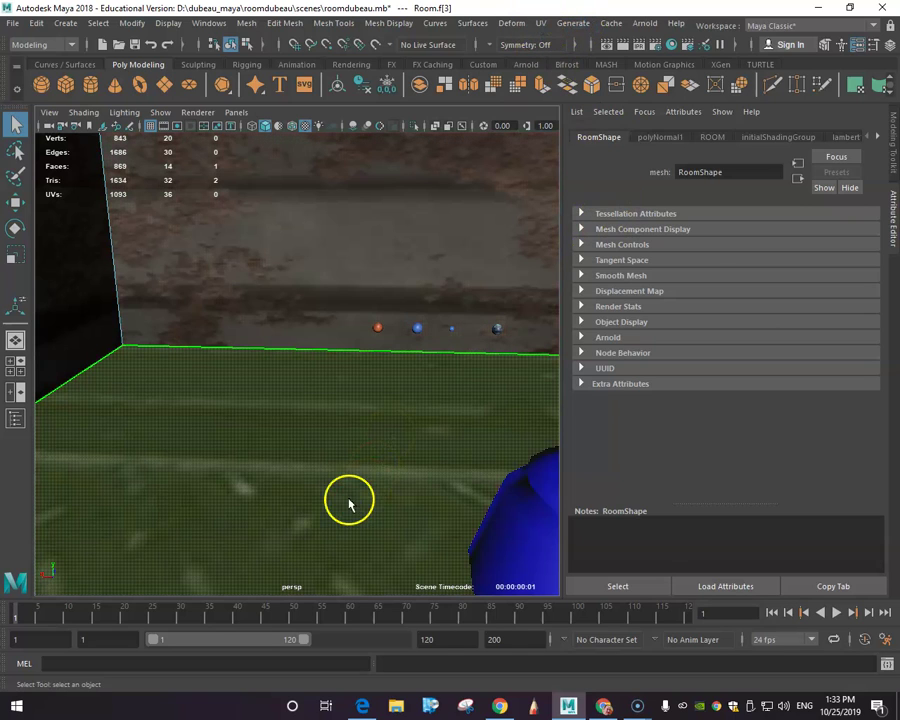
click(541, 23)
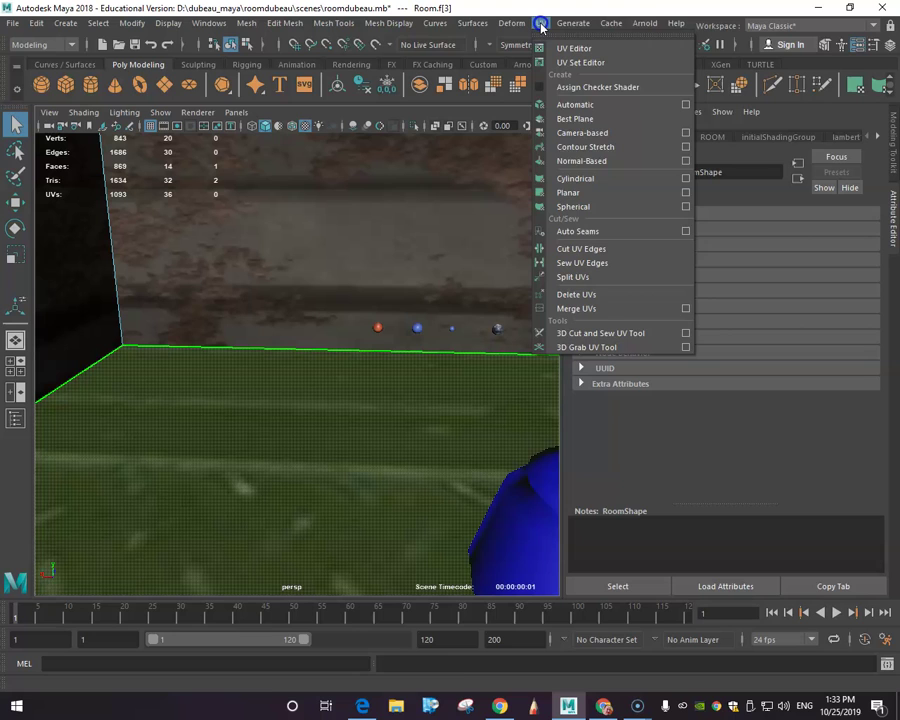
click(578, 153)
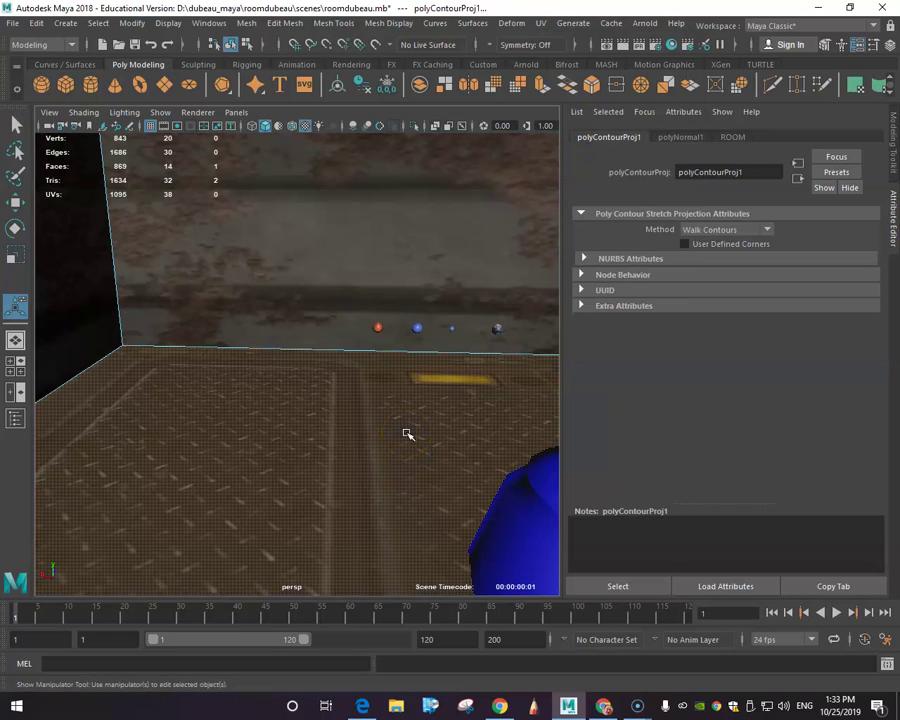
scroll(335, 458, down, 10)
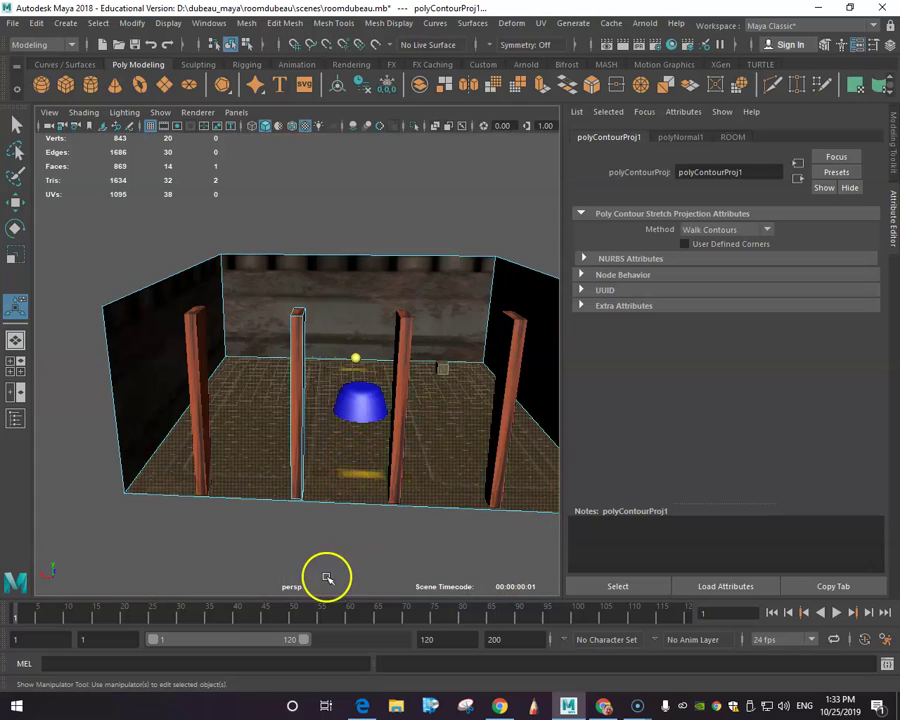
click(328, 576)
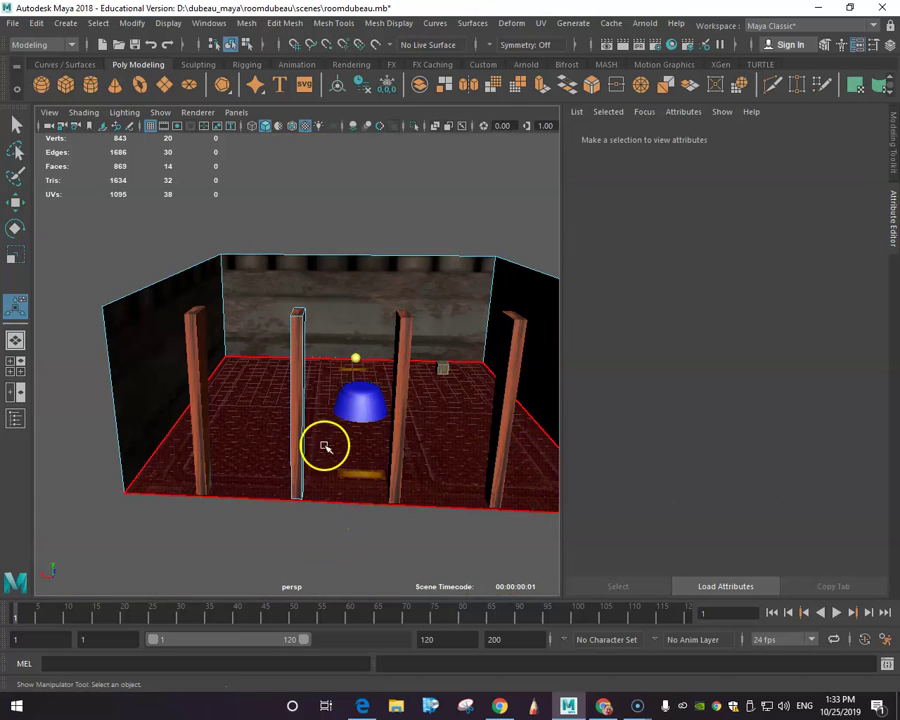
Apply a Contour Stretch UV projection to the back wall face of the room
click(372, 311)
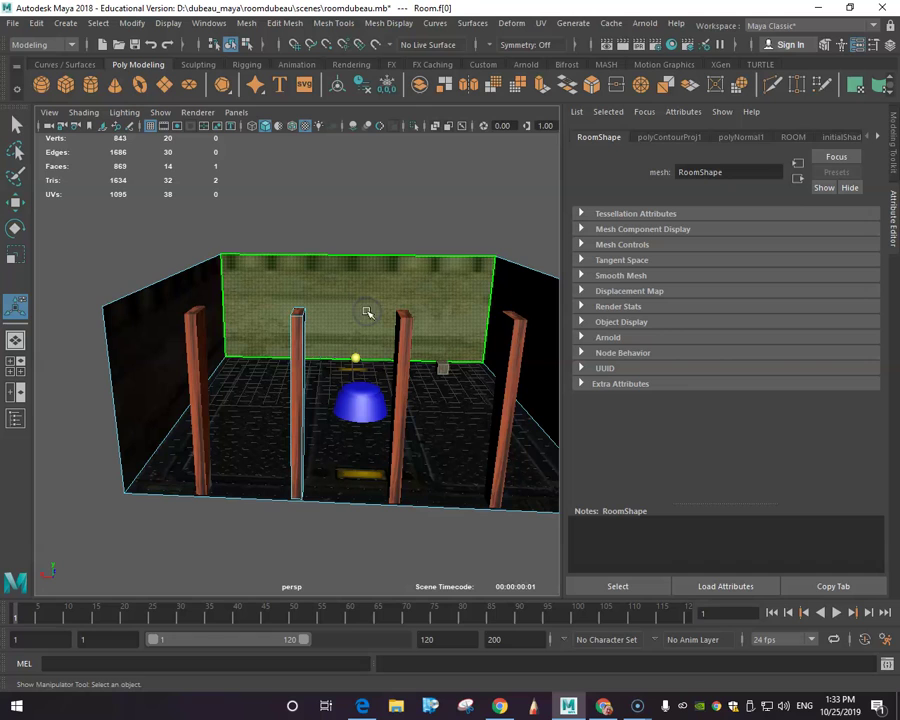
click(540, 22)
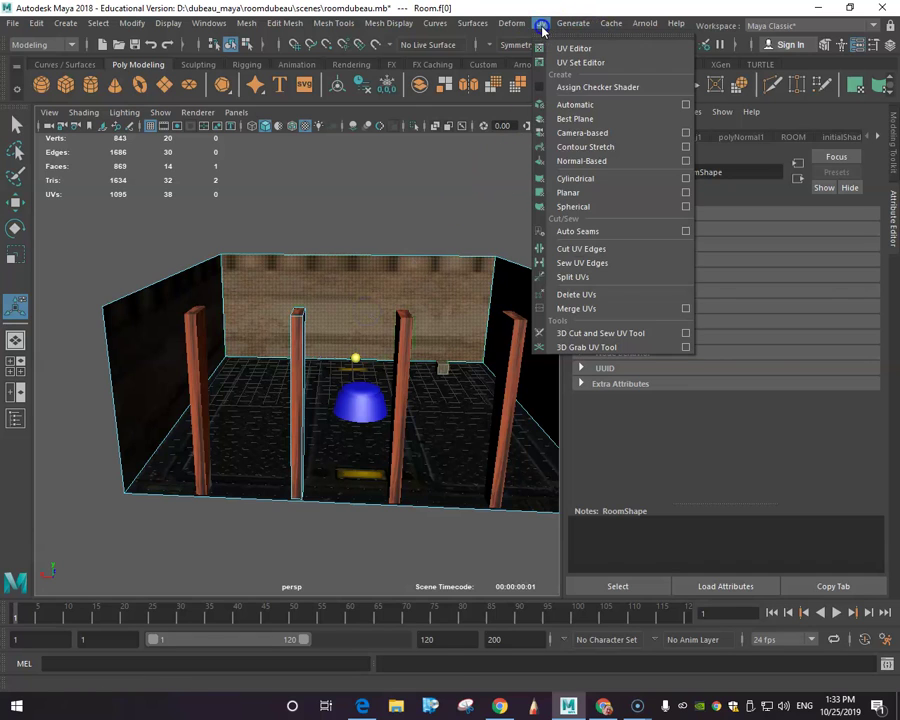
click(585, 147)
Apply a Contour Stretch UV projection to the room's left side wall face
click(161, 314)
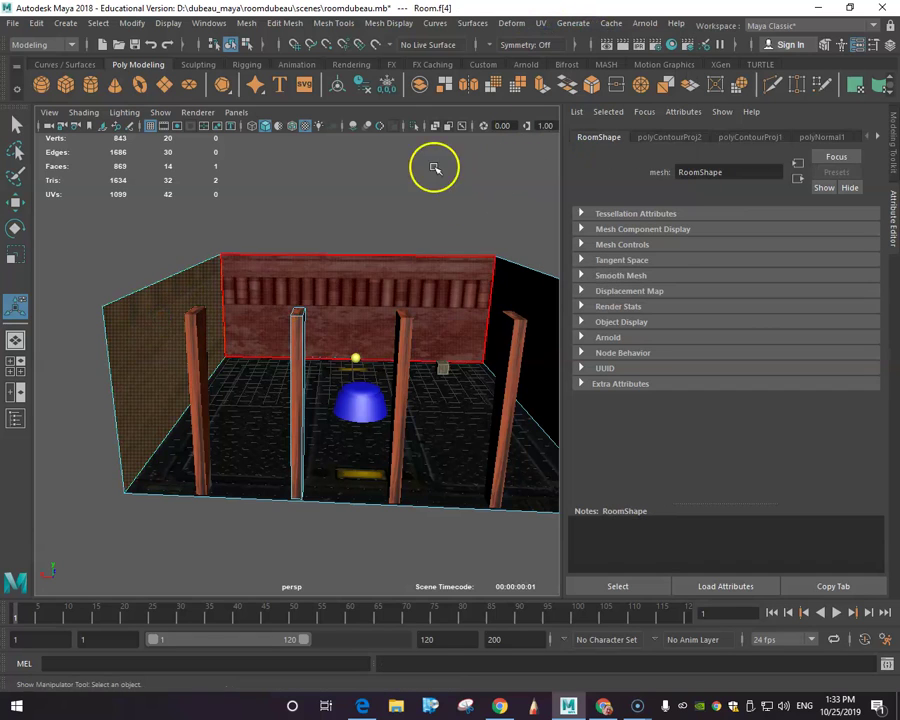
click(540, 23)
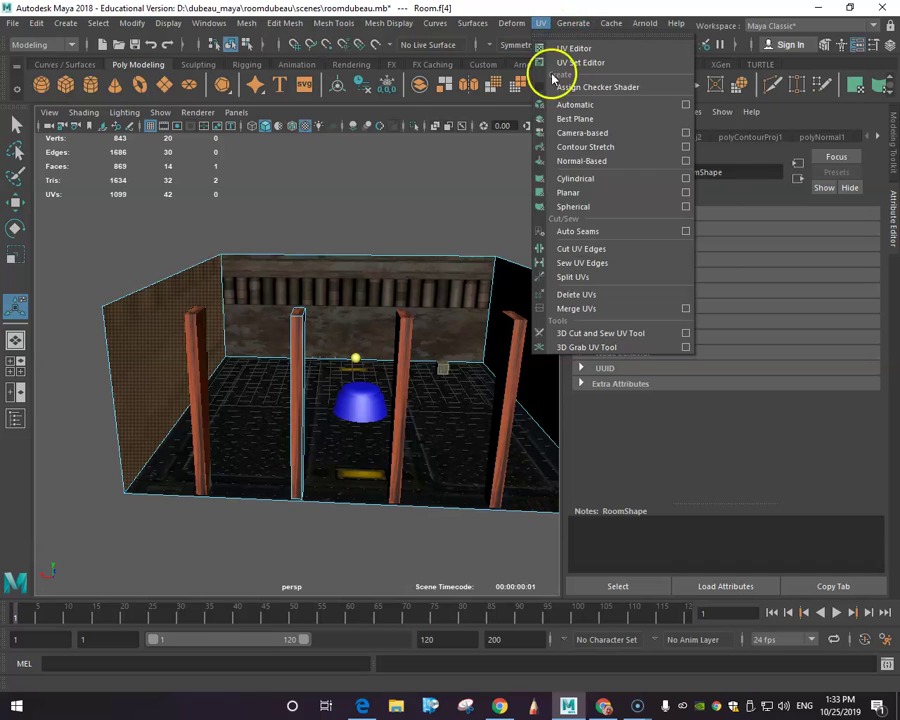
click(590, 148)
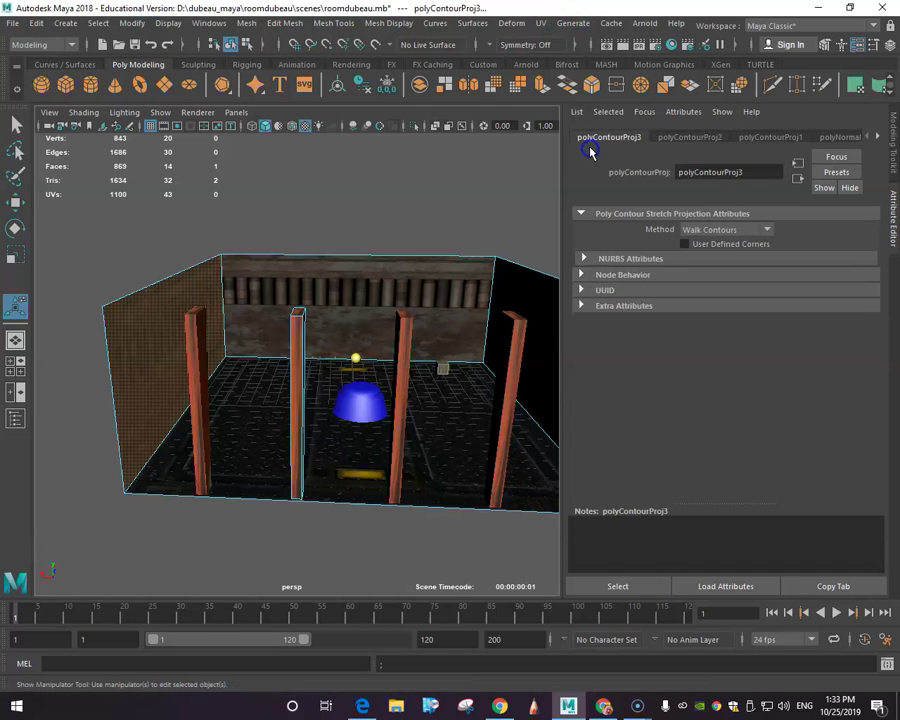
Apply a Contour Stretch UV projection to the room's right side wall face and deselect it
click(527, 282)
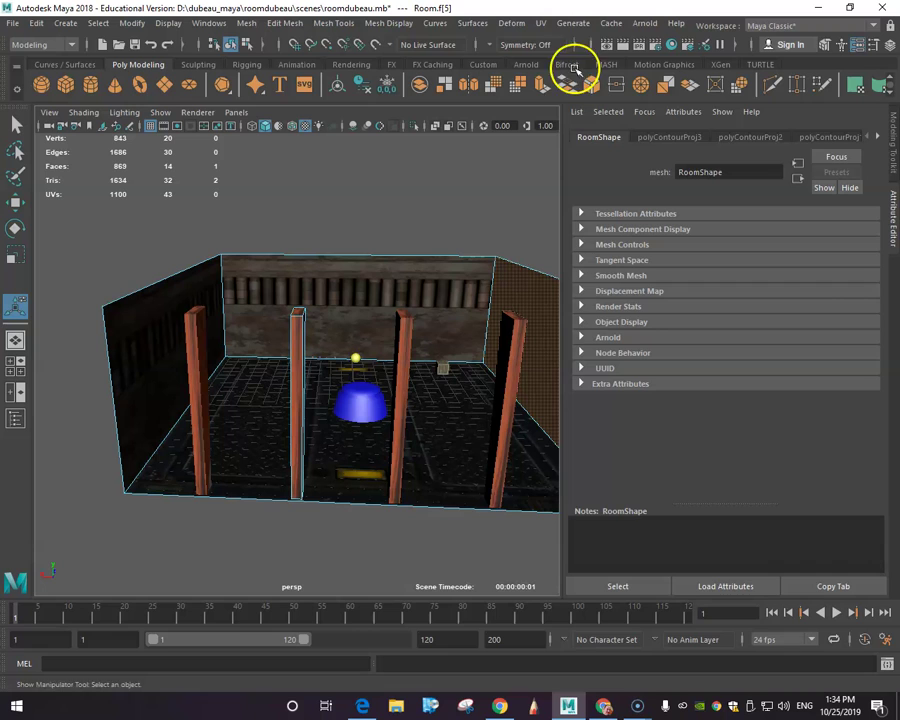
click(573, 23)
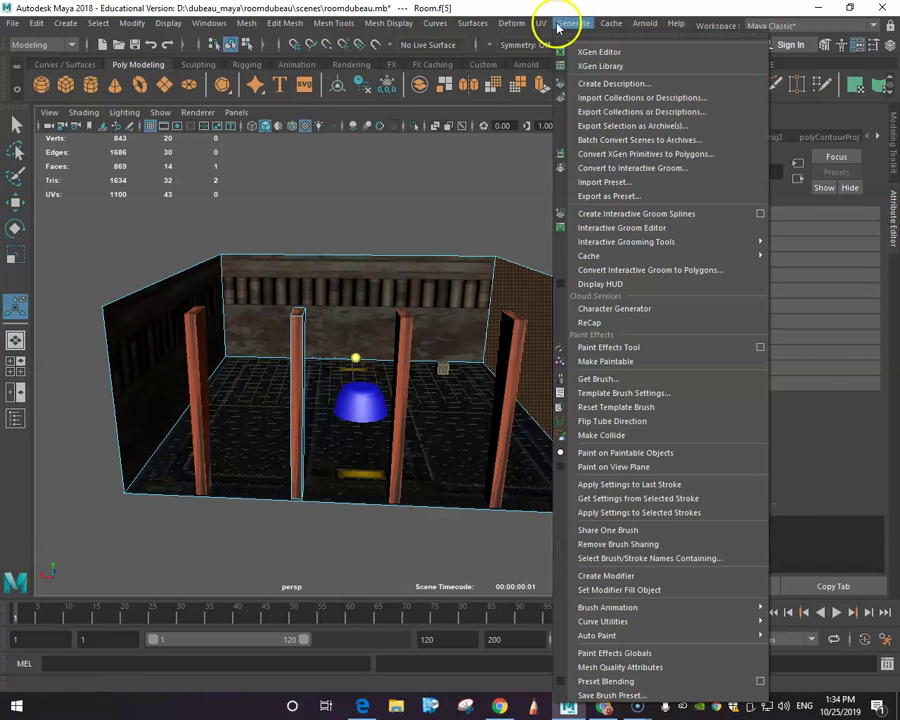
mouse_move(542, 24)
click(578, 145)
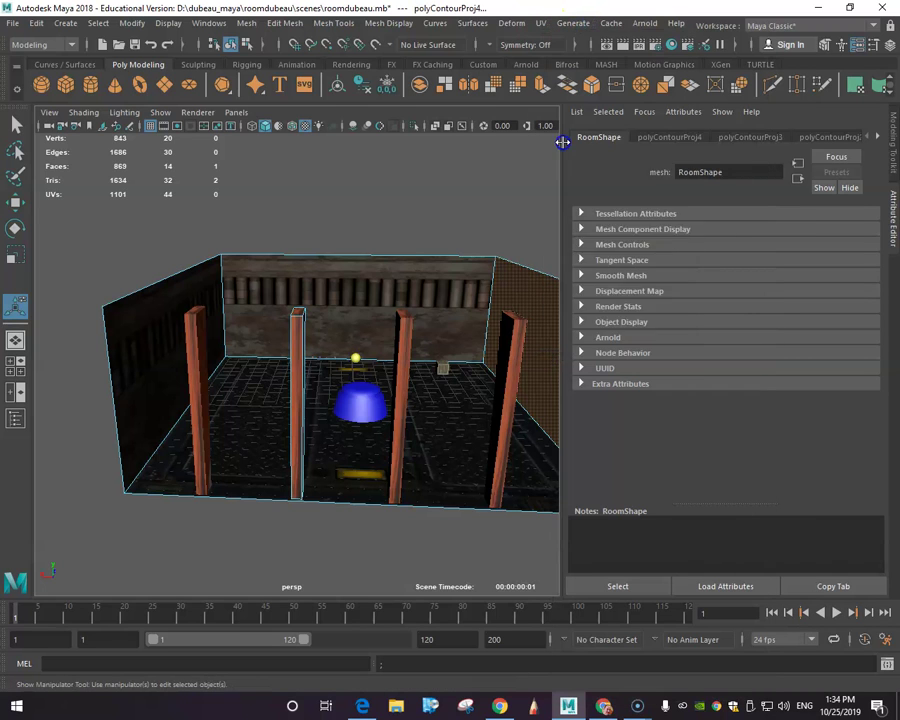
click(517, 204)
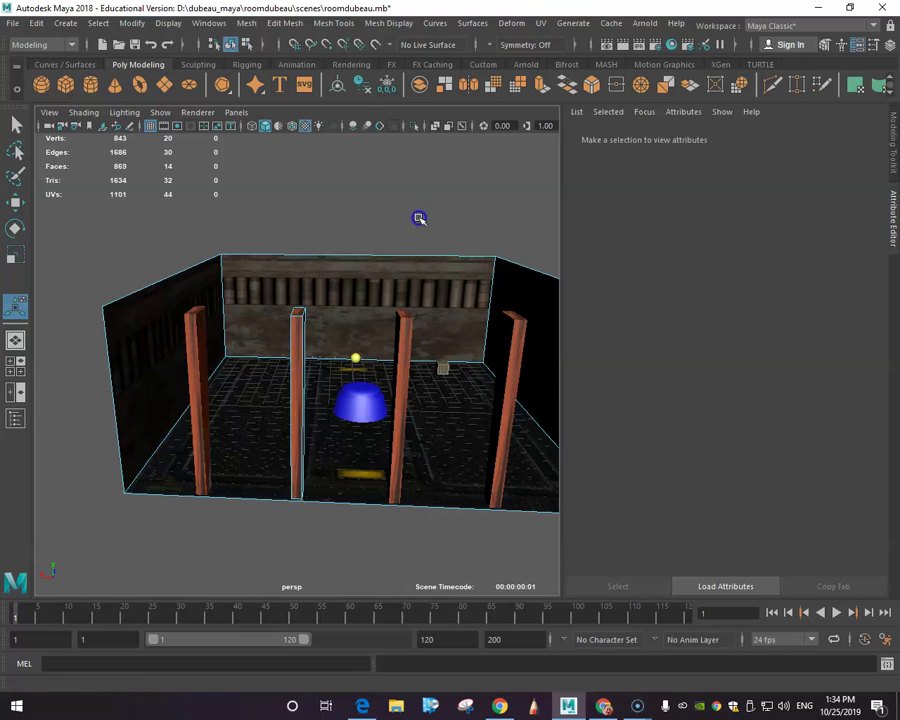
Apply a Contour Stretch UV projection to the wall face behind the row of wooden posts and clear the selection
alt+drag(419, 218, 155, 233)
click(175, 249)
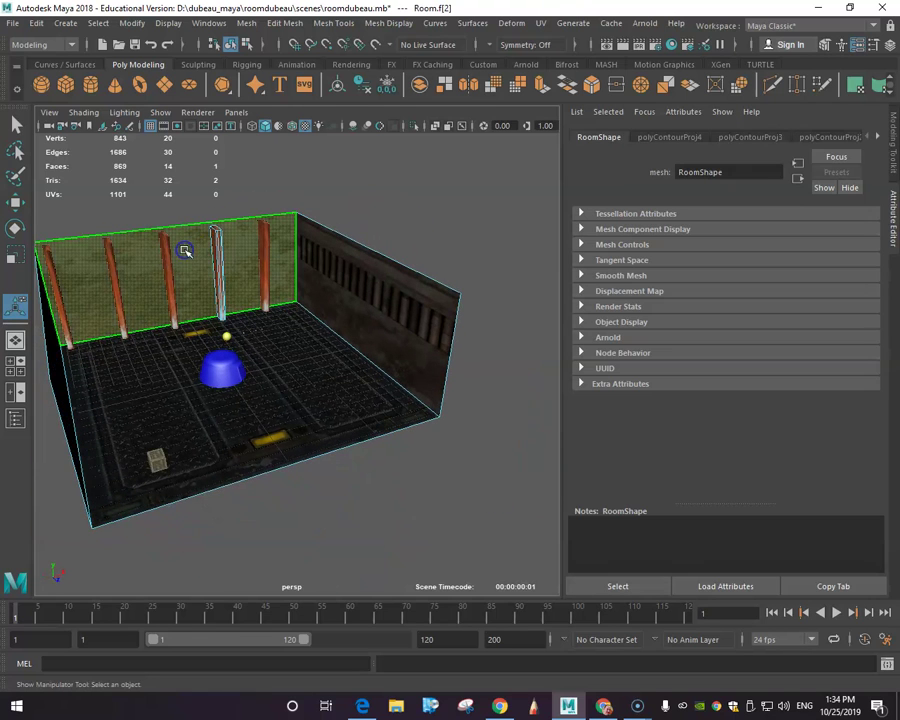
click(540, 23)
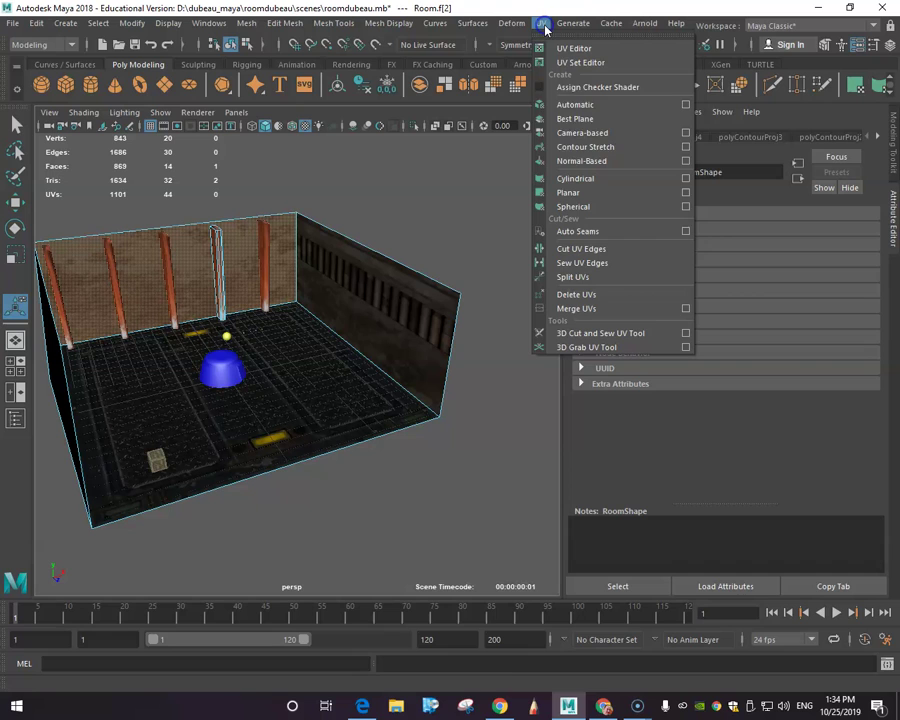
click(579, 147)
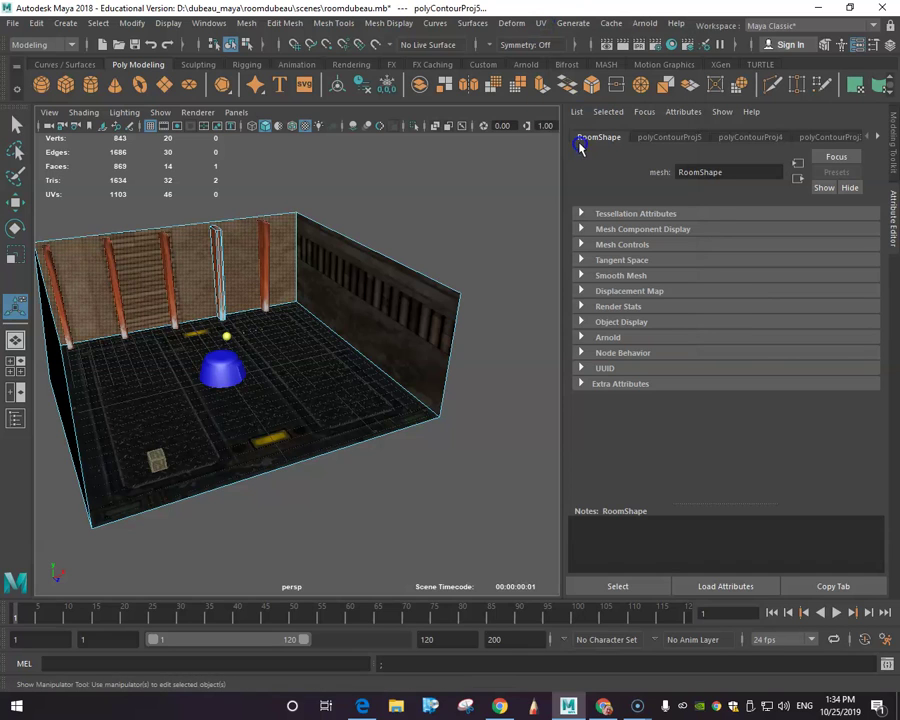
click(430, 208)
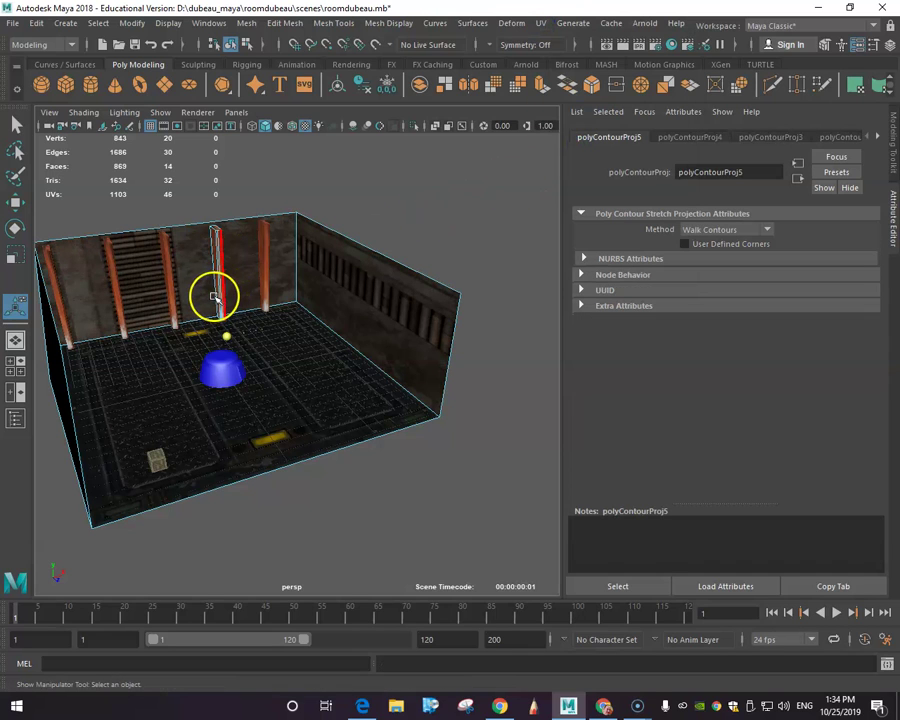
click(265, 343)
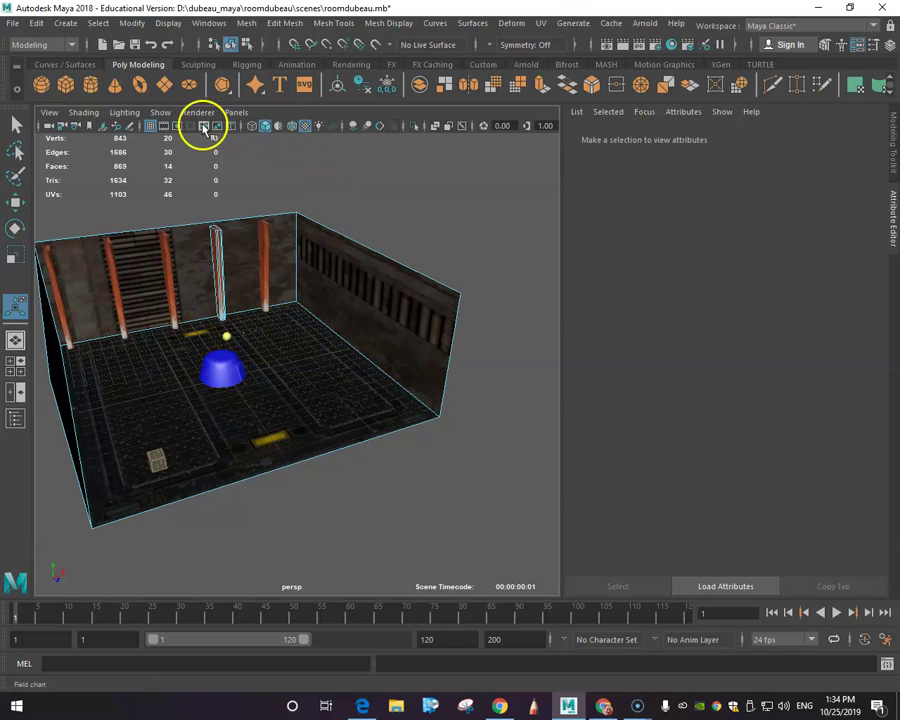
Hide the grid briefly, show it again, and examine the remapped floor and wall textures around the room
click(151, 127)
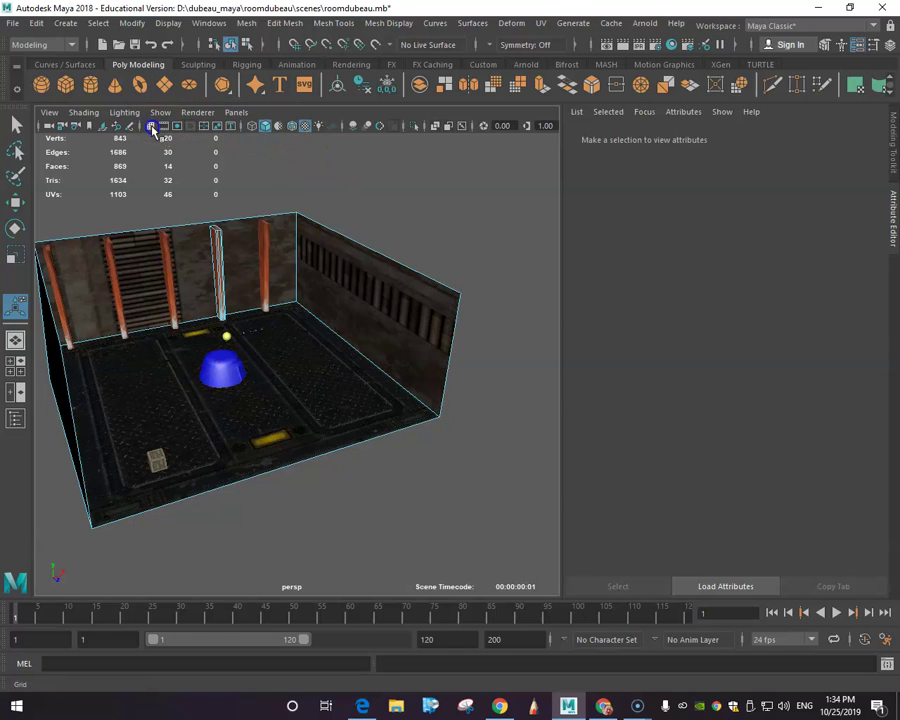
click(151, 127)
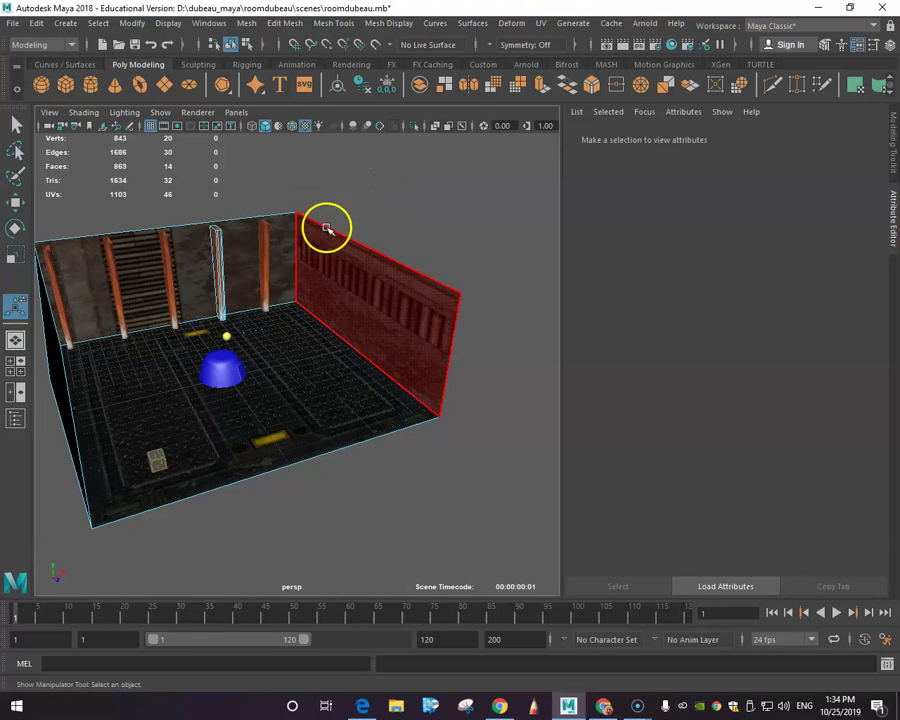
alt+drag(413, 210, 102, 209)
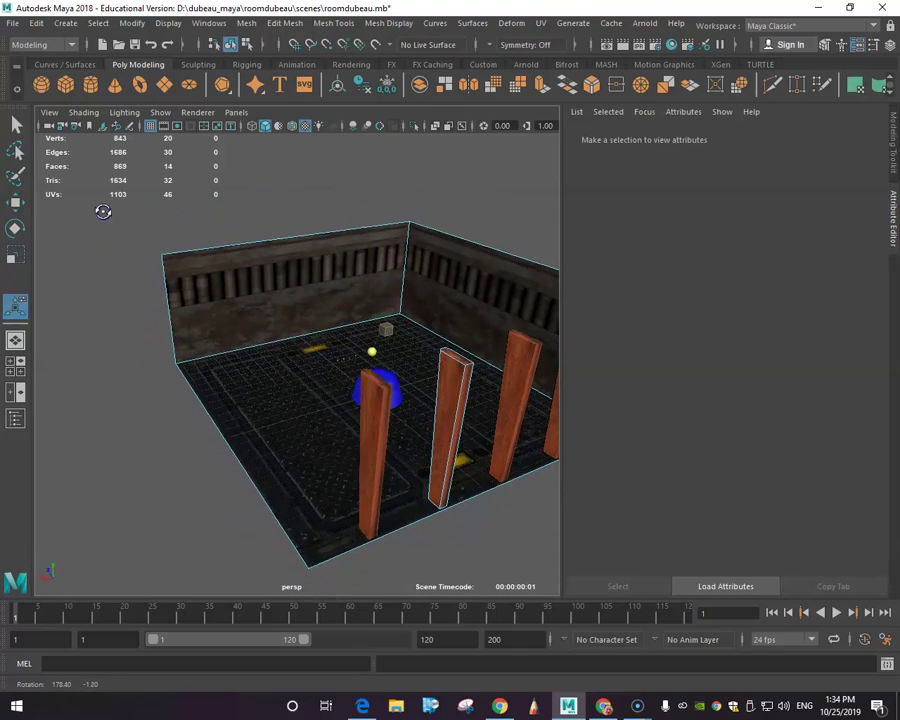
scroll(350, 366, up, 5)
scroll(350, 366, up, 5)
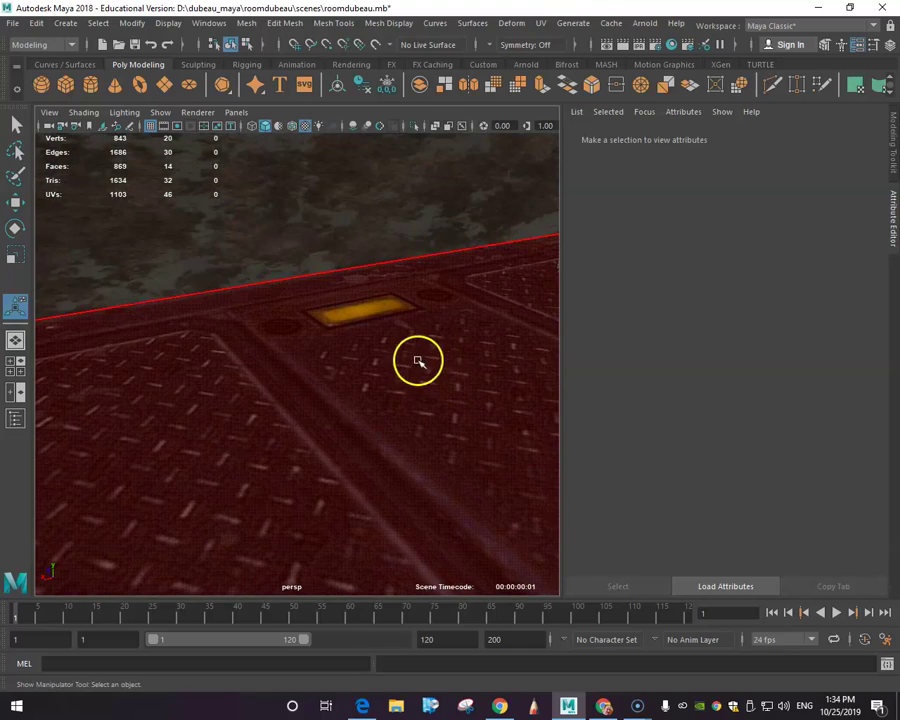
alt+drag(434, 364, 516, 356)
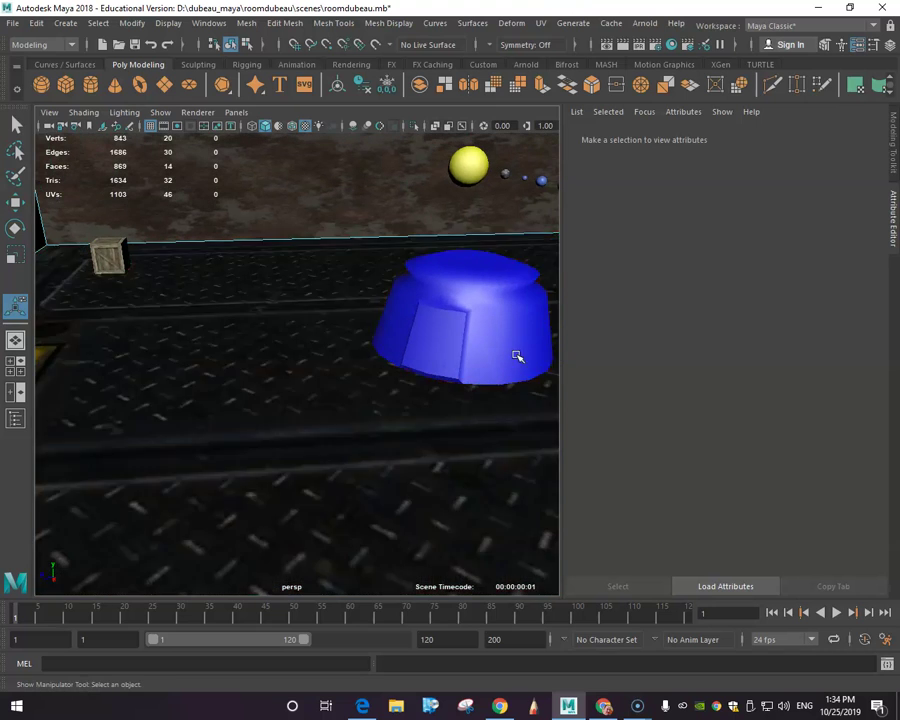
Create a new Lambert material in the Hypershade for the front panel of the blue projector
click(445, 343)
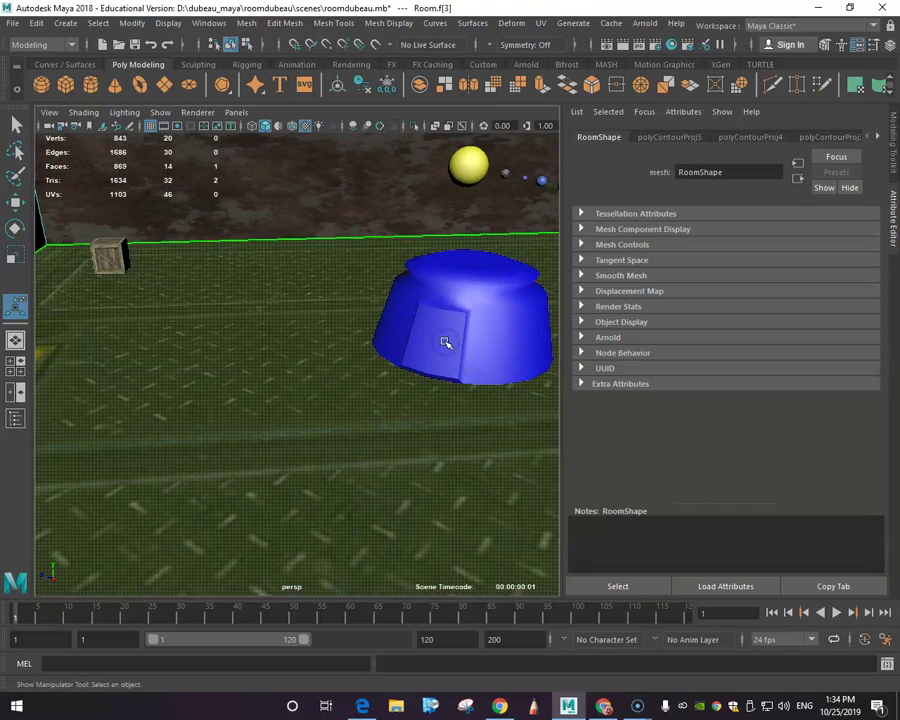
scroll(445, 343, up, 2)
scroll(463, 344, down, 2)
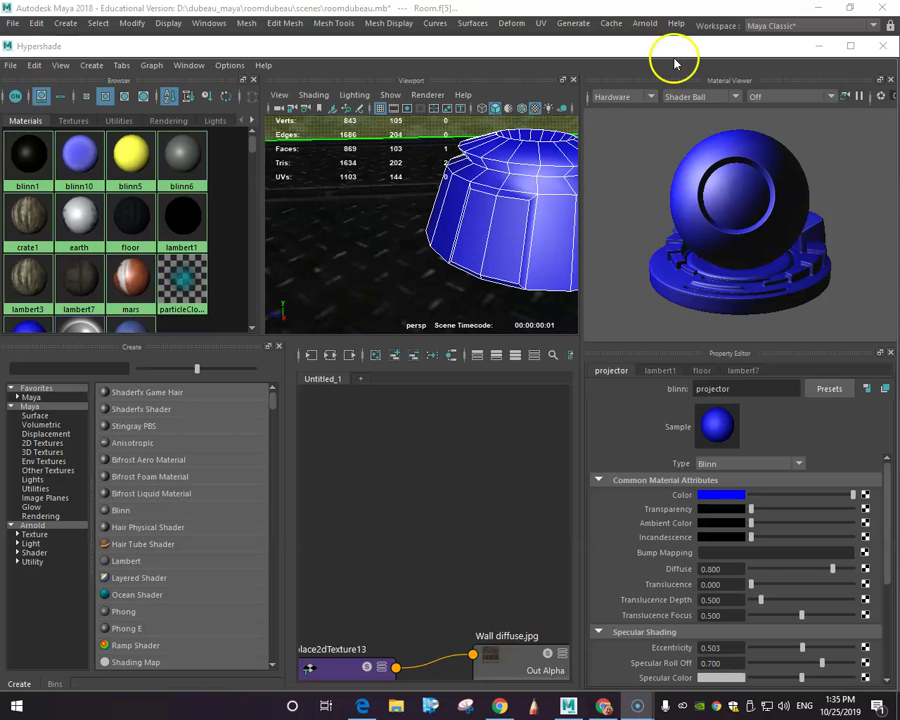
click(130, 562)
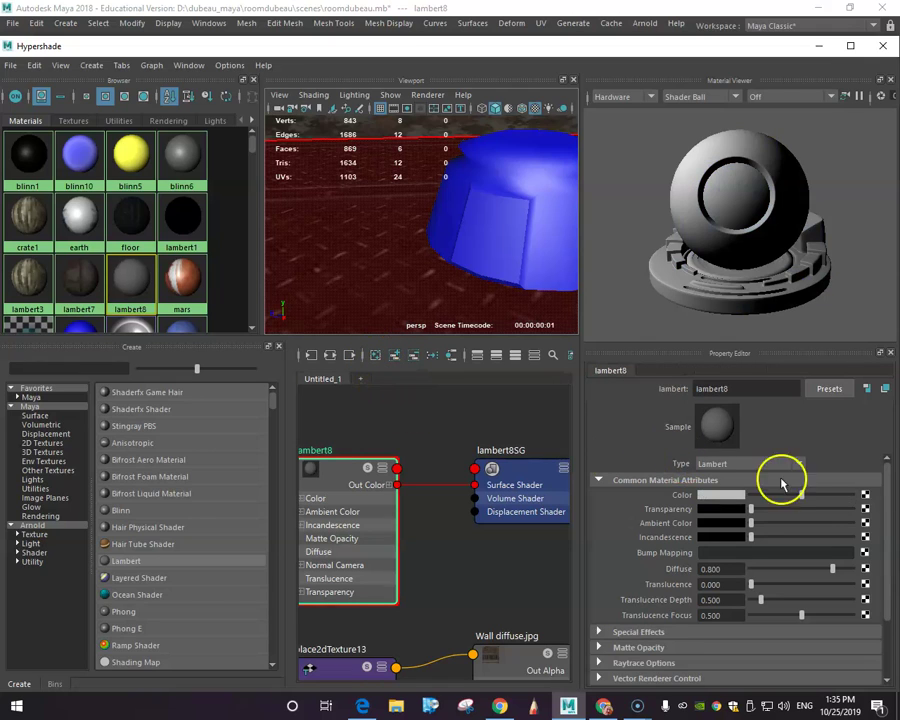
Connect a File texture to the color of the lambert8 material and load the image Control Panel Diffuse.jpg into it
click(865, 495)
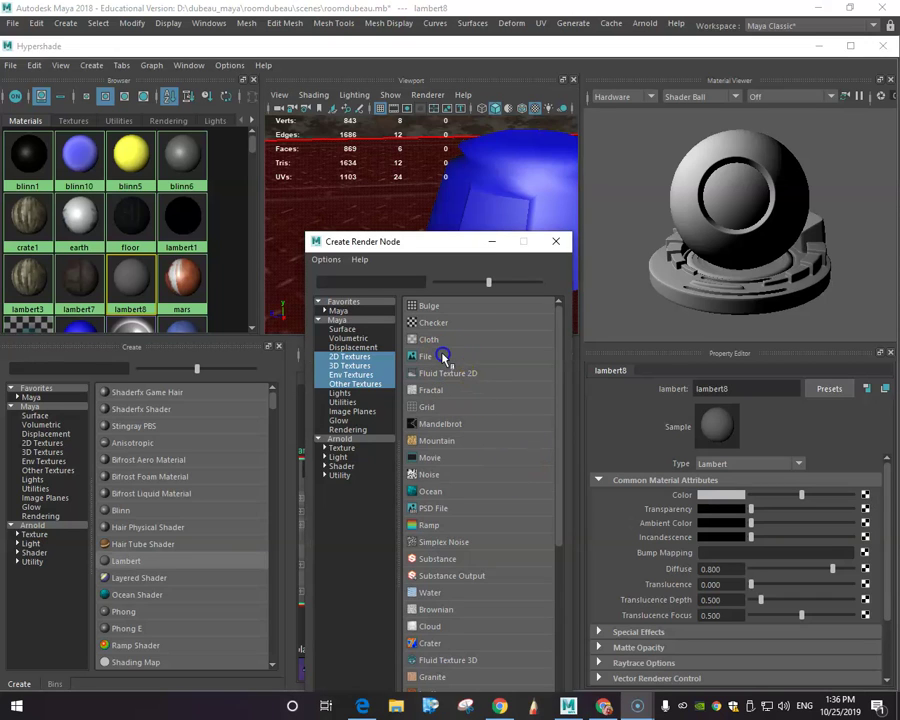
click(441, 356)
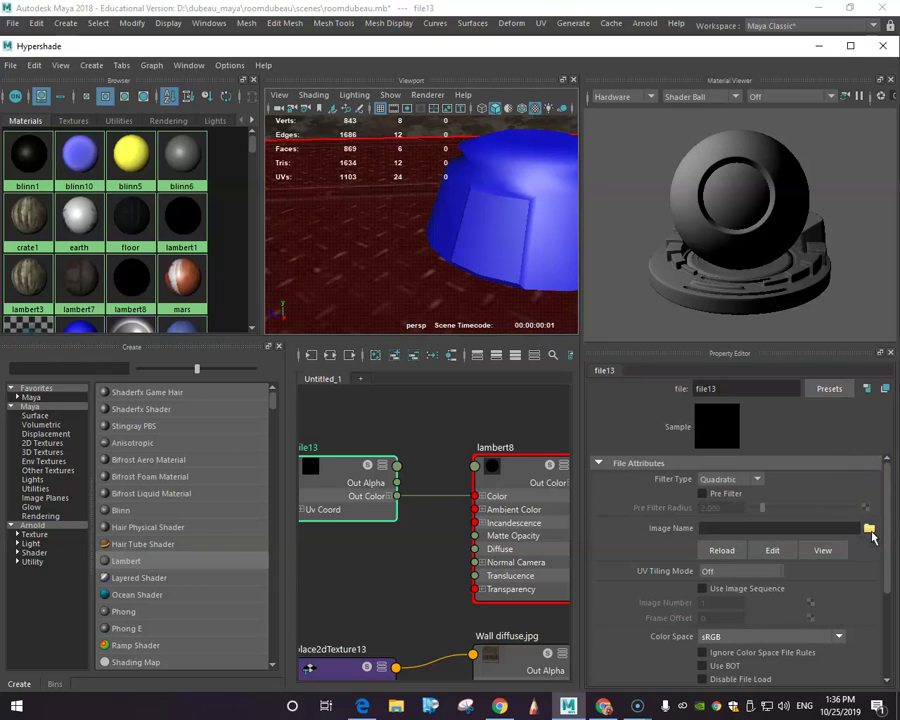
click(870, 532)
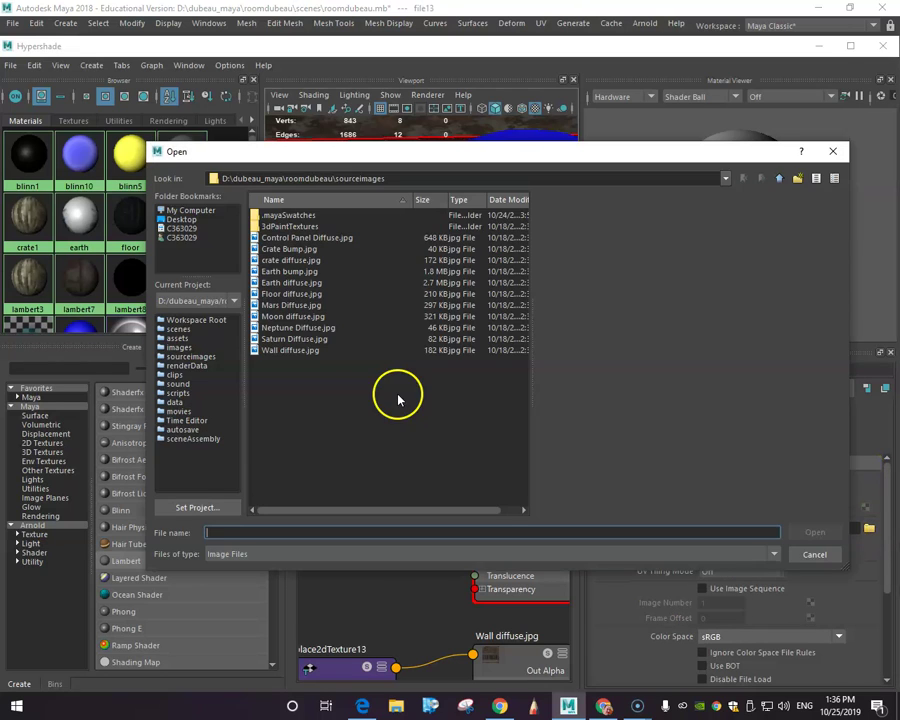
click(287, 238)
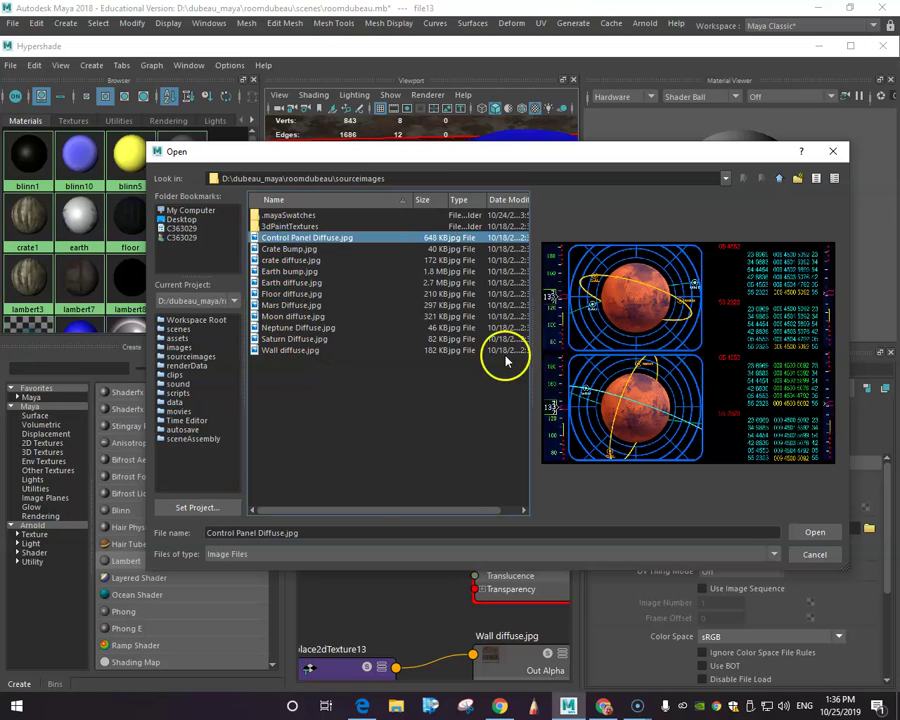
click(800, 532)
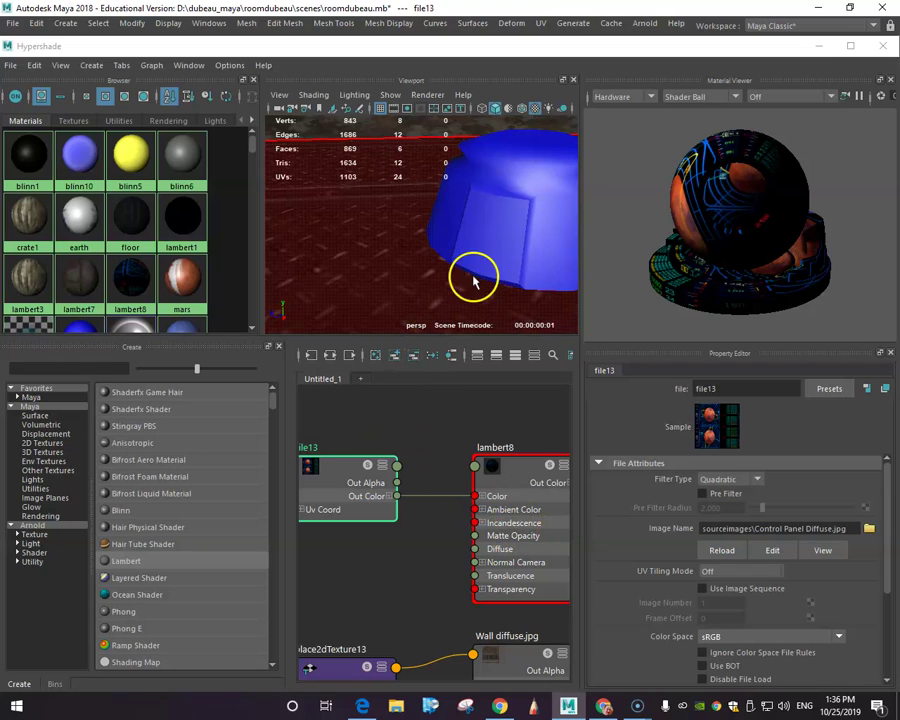
Select the two adjoining faces that form the front panel of the blue projector
right_drag(384, 237, 425, 213)
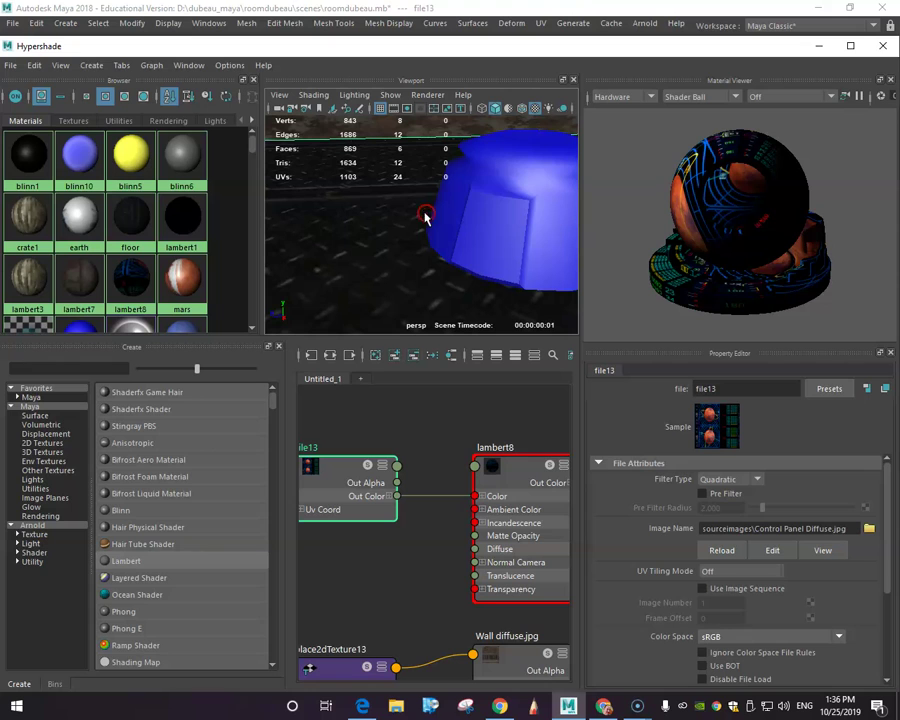
click(499, 211)
scroll(502, 207, up, 3)
scroll(502, 207, down, 3)
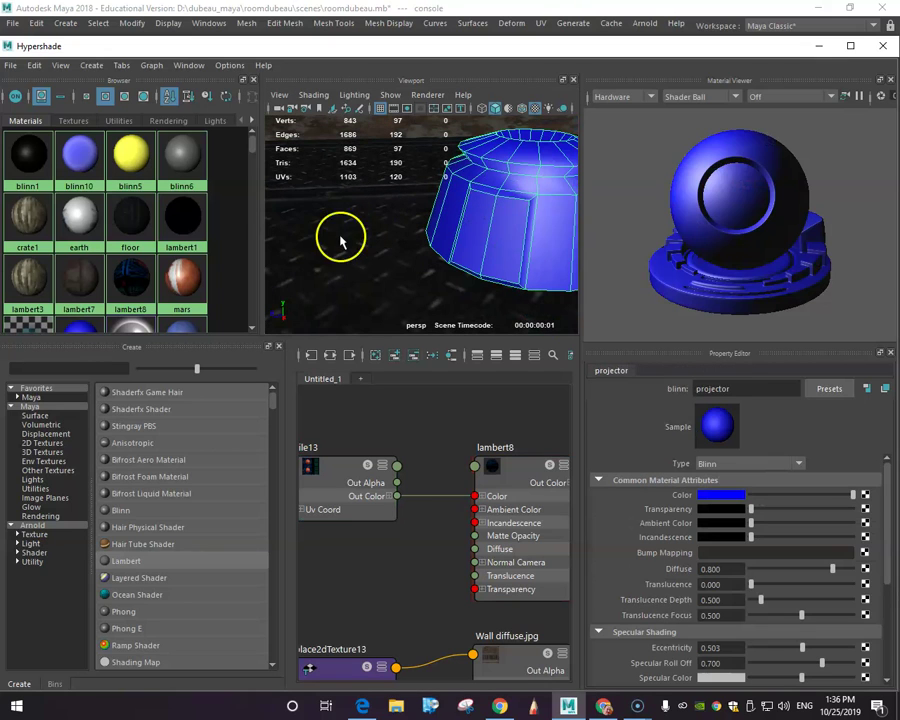
right_drag(340, 240, 357, 271)
click(480, 222)
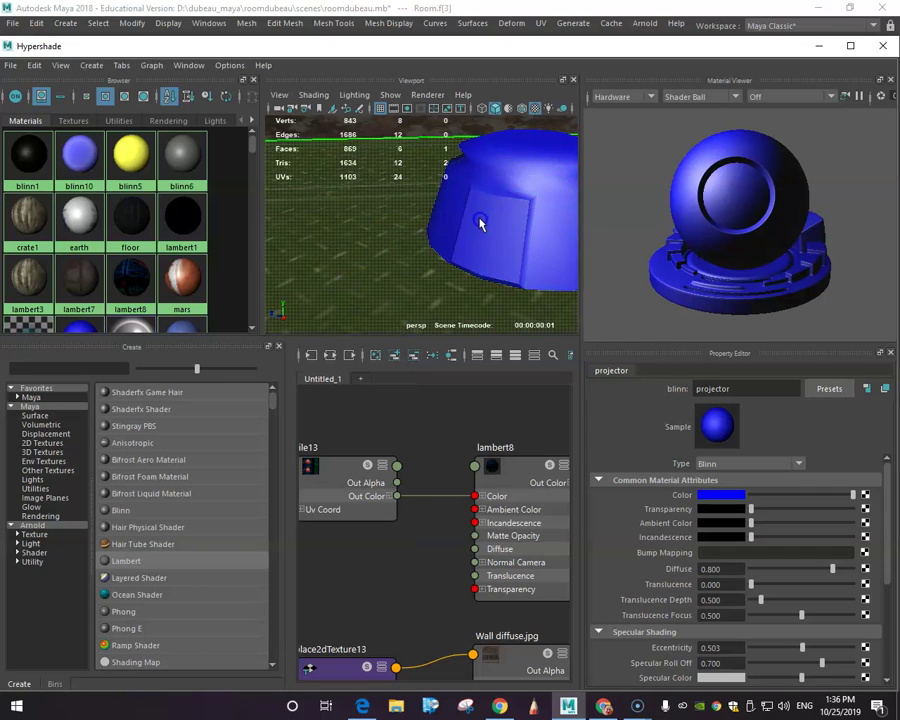
click(383, 262)
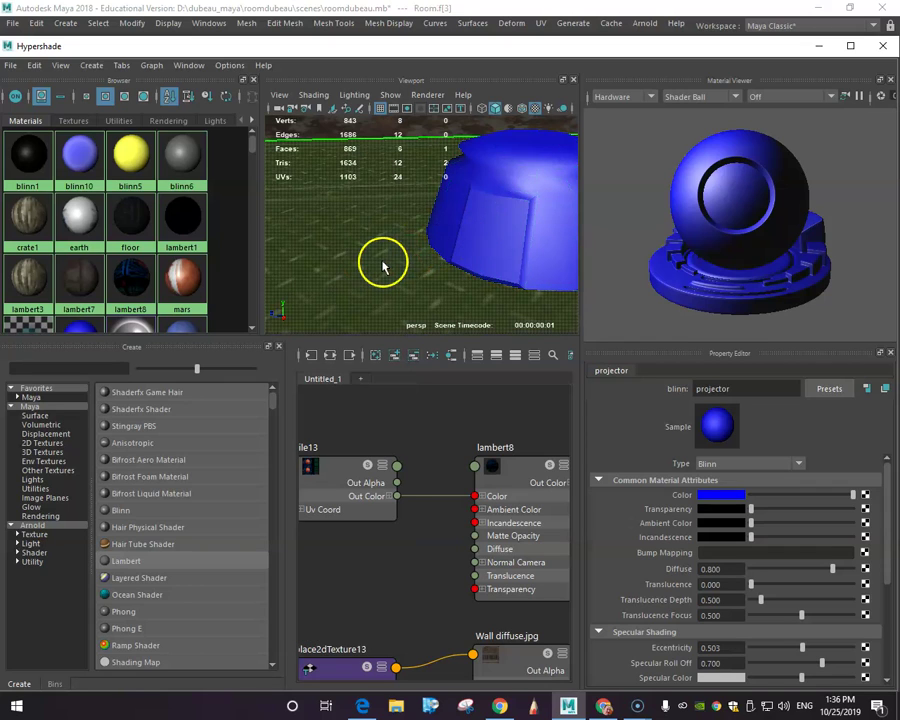
right_drag(383, 265, 391, 255)
click(479, 231)
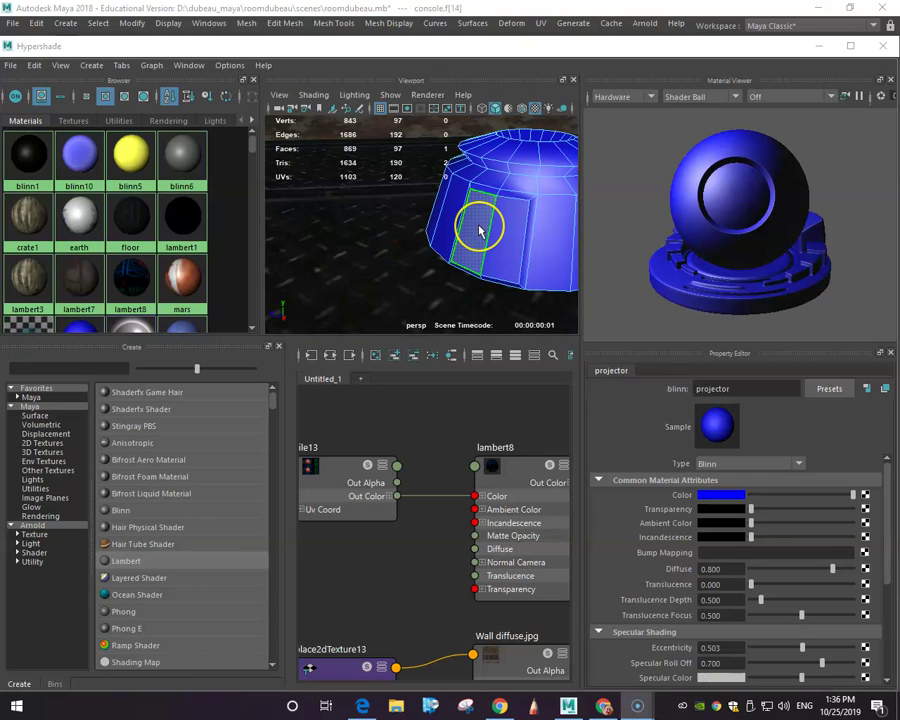
click(479, 231)
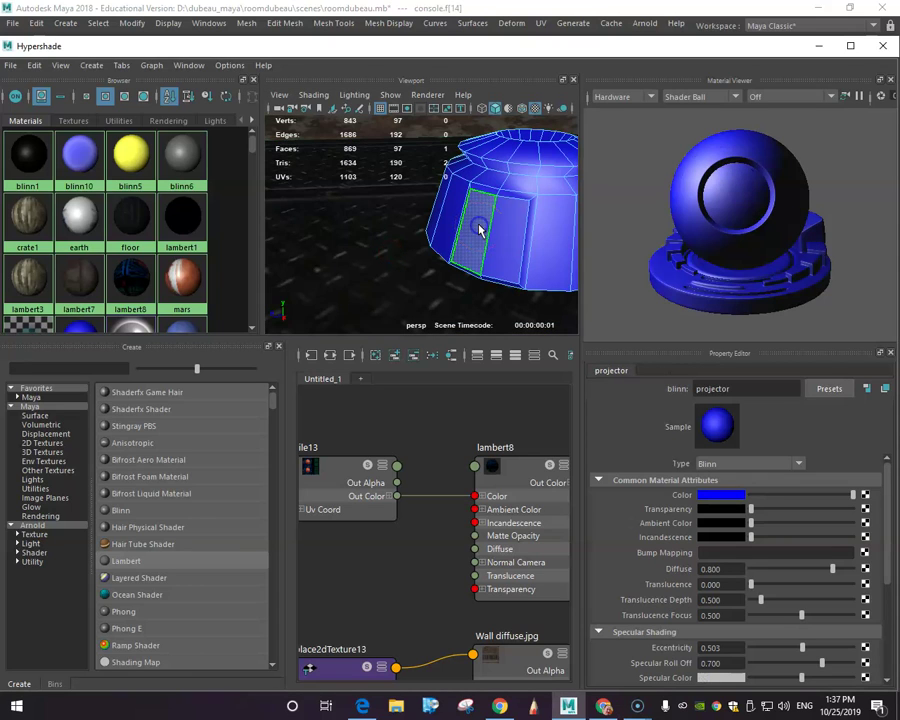
shift+click(510, 229)
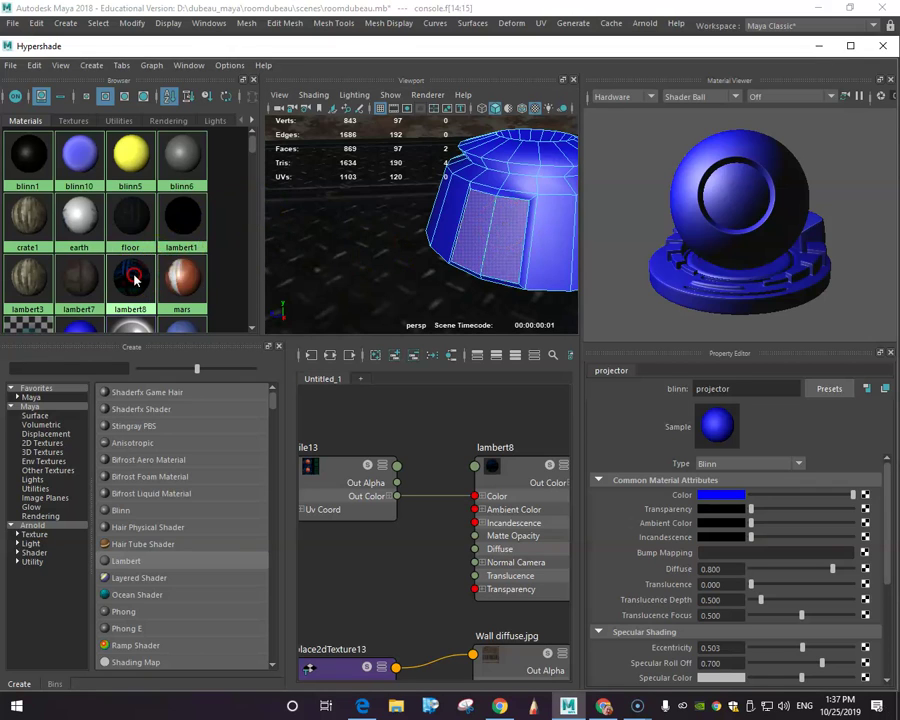
Assign the lambert8 material to the selected front panel faces and clear the face selection
right_drag(135, 273, 143, 245)
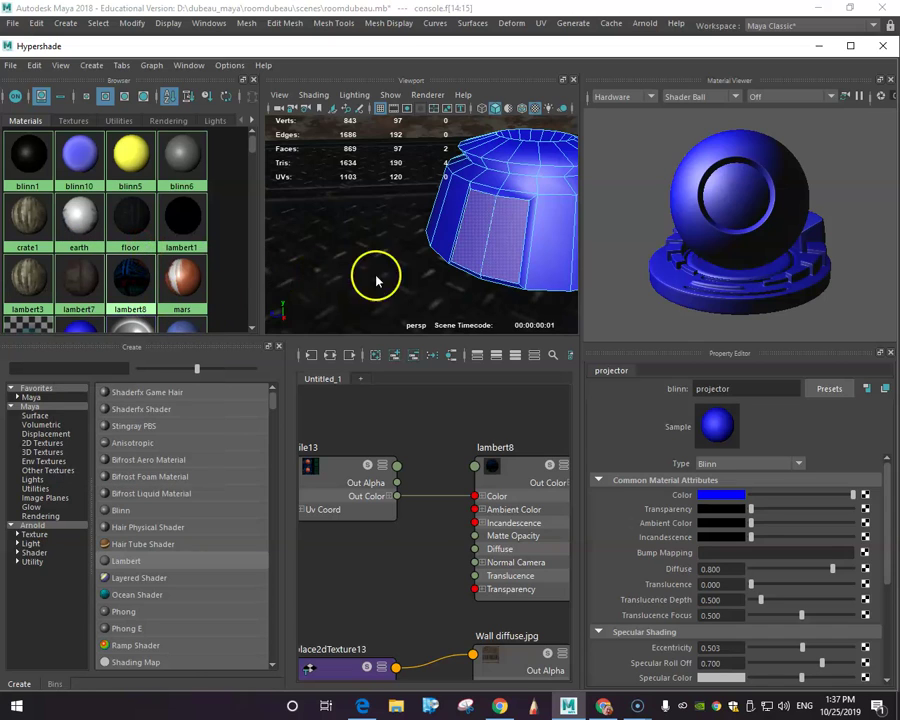
click(424, 248)
scroll(424, 248, up, 2)
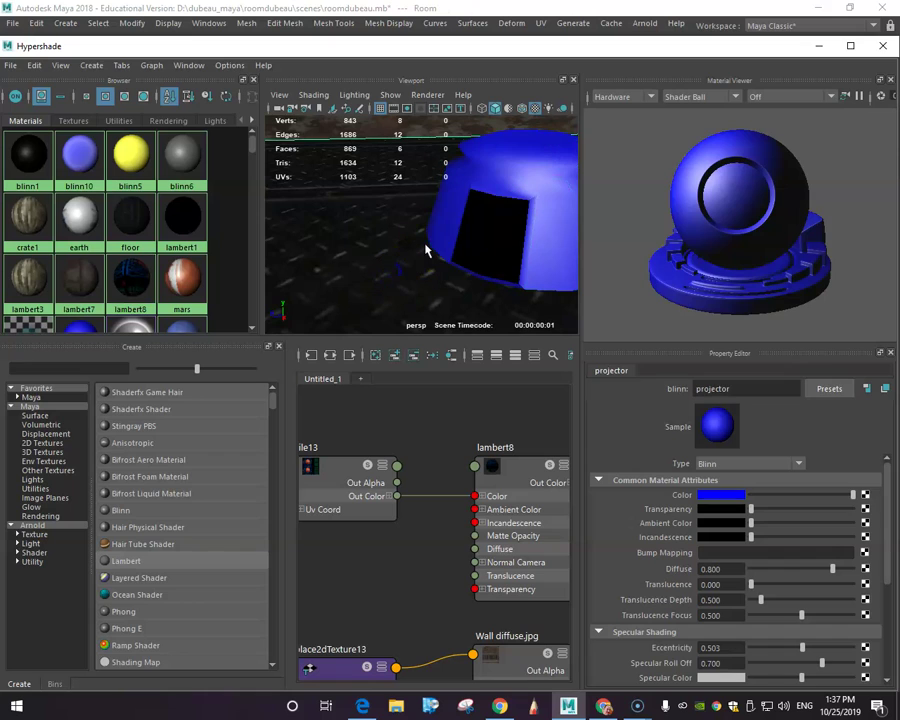
Close the Hypershade and apply a Contour Stretch UV projection to the projector's front panel with textured shading on
click(507, 238)
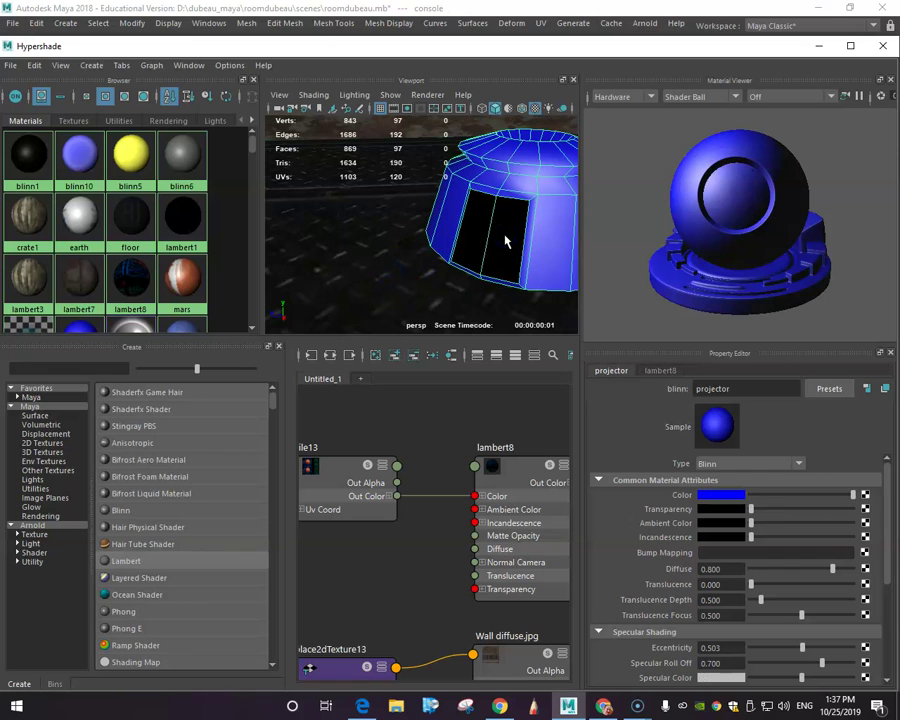
key(6)
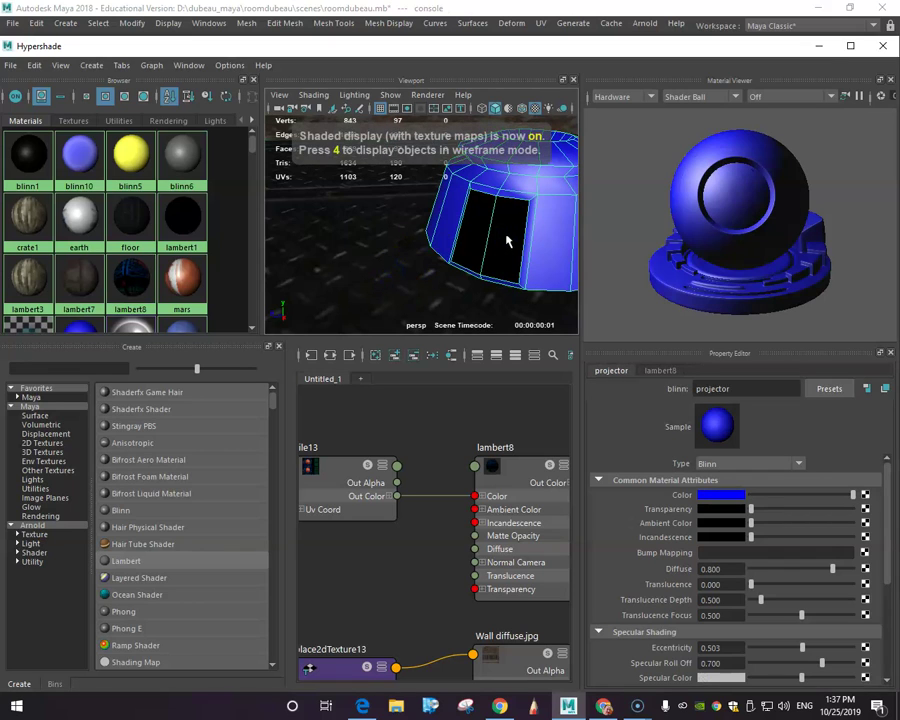
click(881, 49)
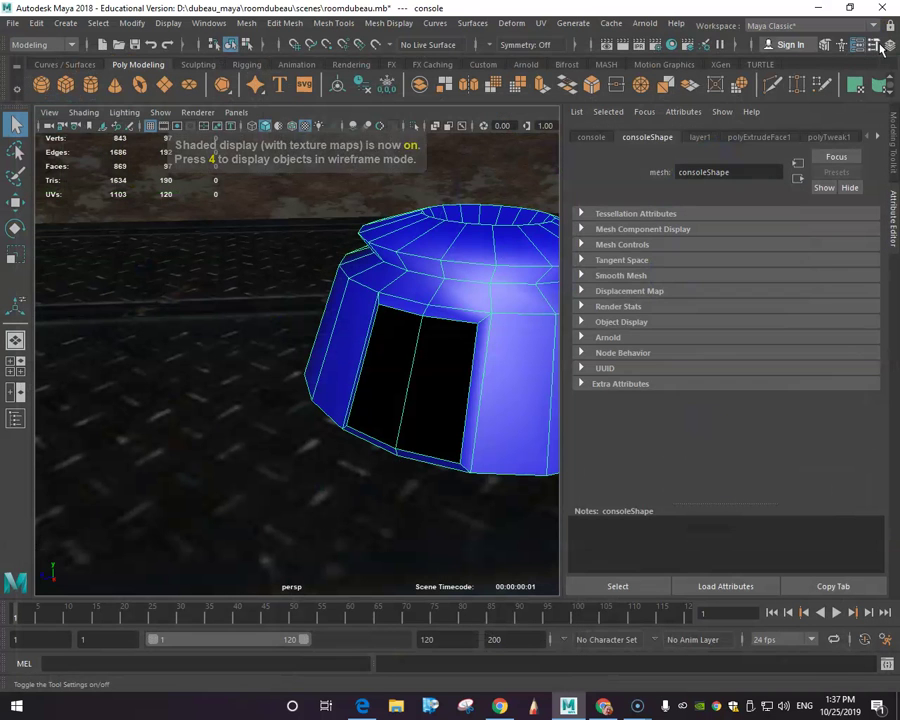
click(540, 23)
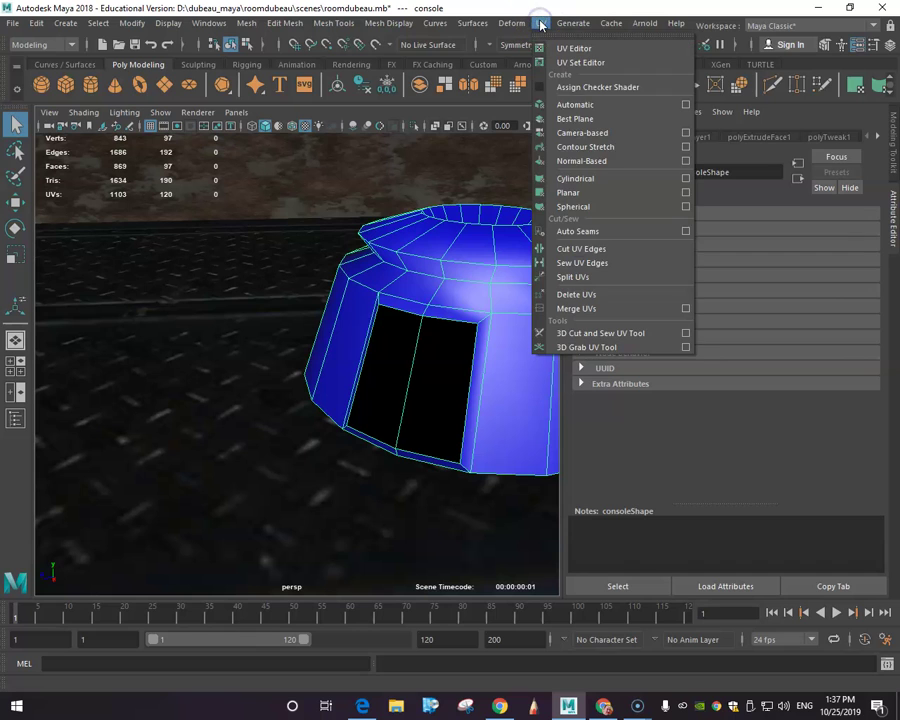
click(584, 148)
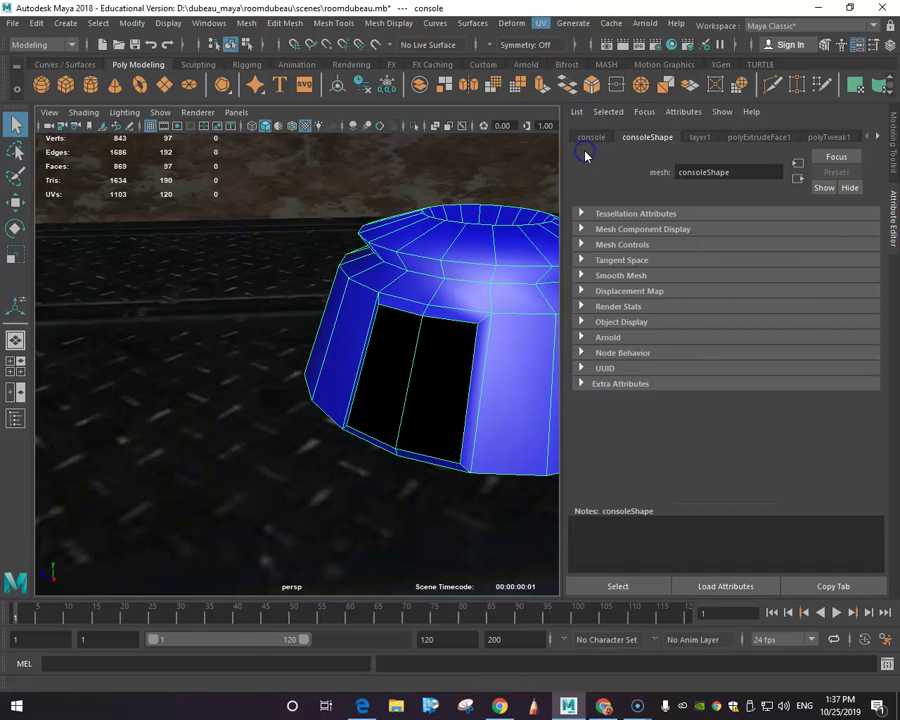
click(255, 335)
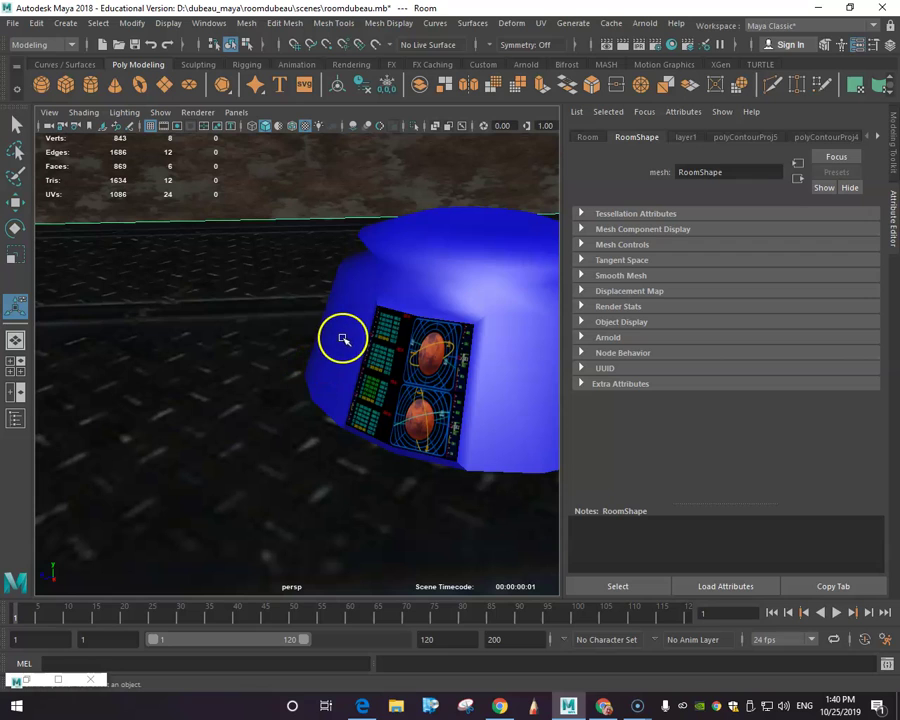
right_drag(281, 300, 312, 293)
click(350, 296)
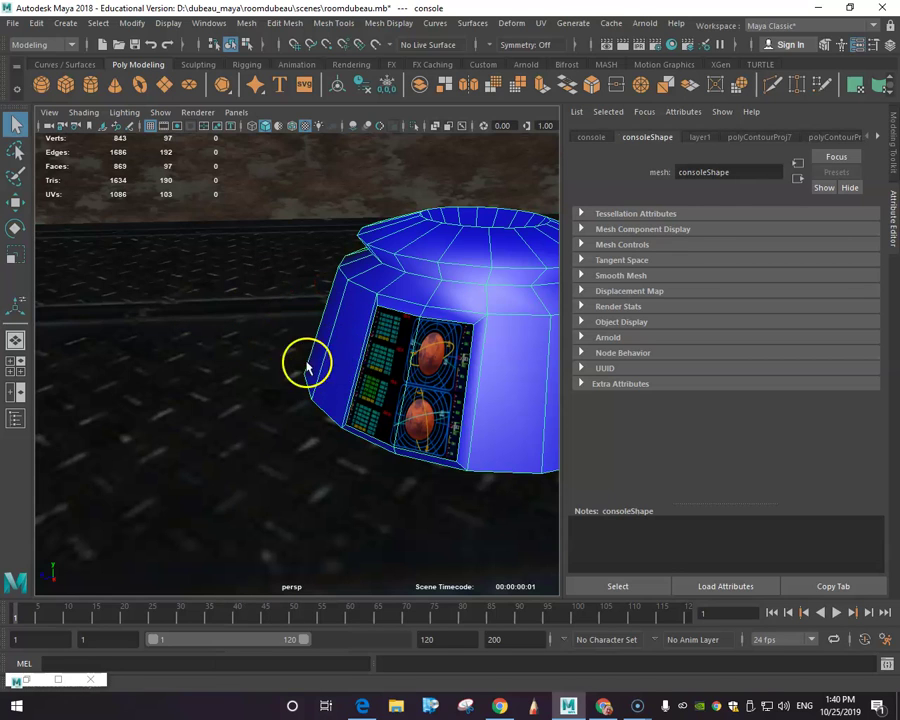
right_drag(257, 301, 257, 338)
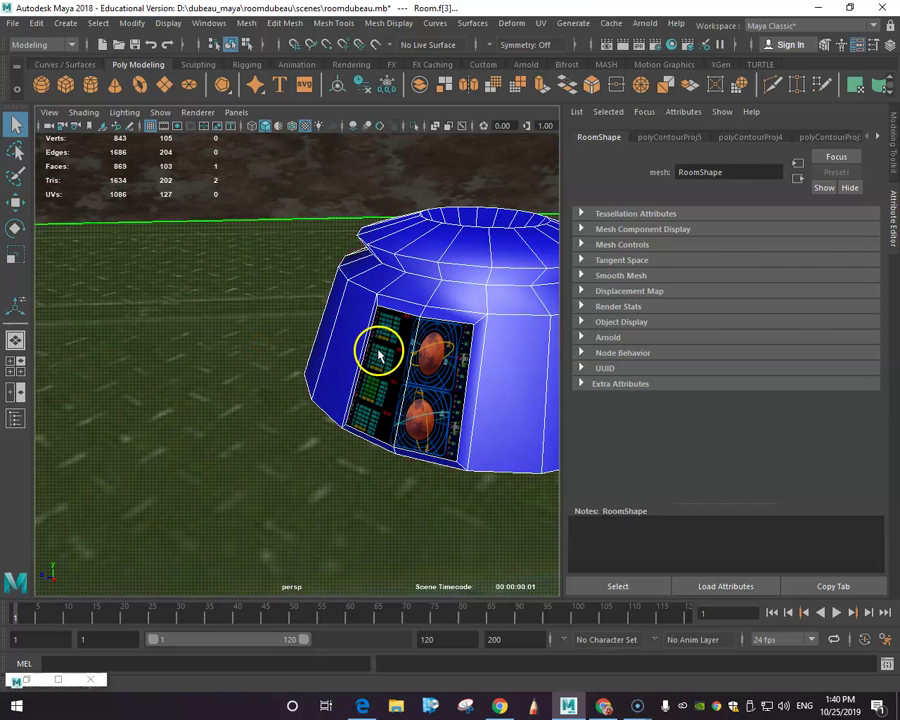
click(395, 362)
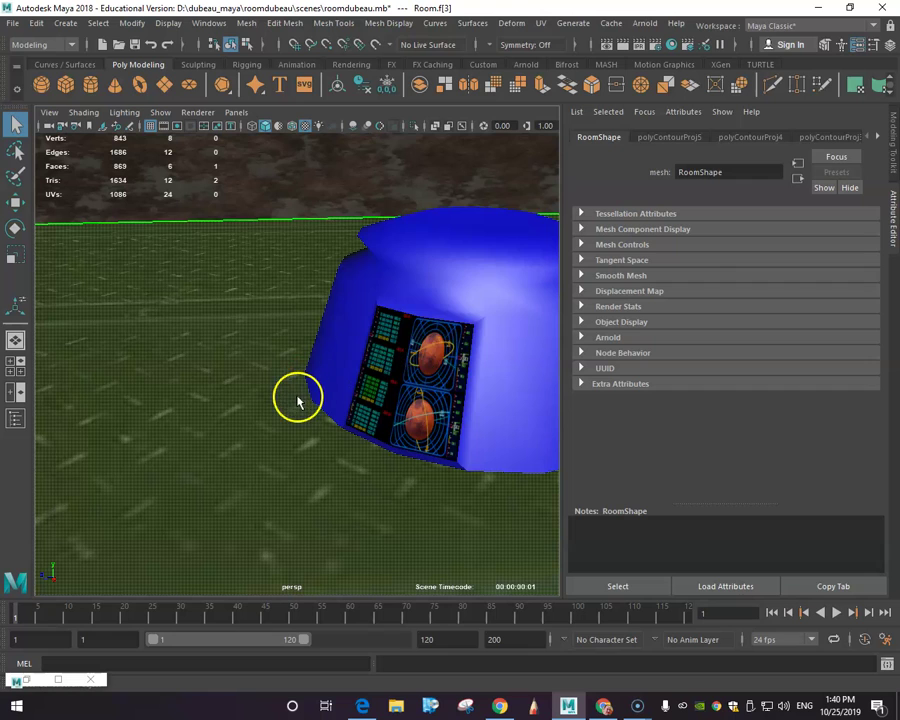
scroll(296, 400, up, 2)
scroll(294, 400, down, 4)
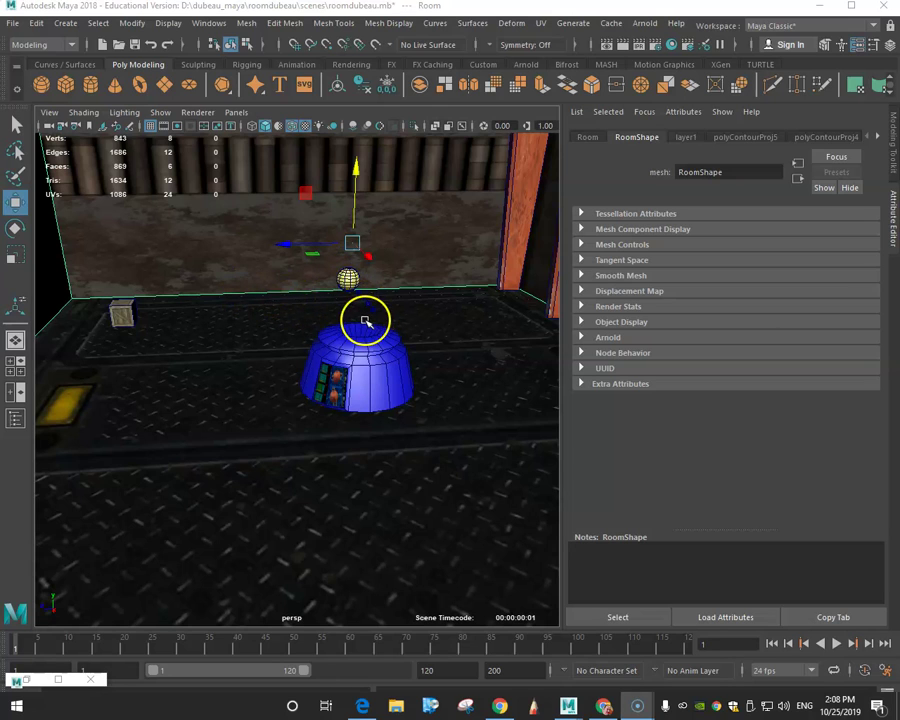
Create a point light and raise it vertically until it sits between the projector's top and the small yellow sphere
click(65, 23)
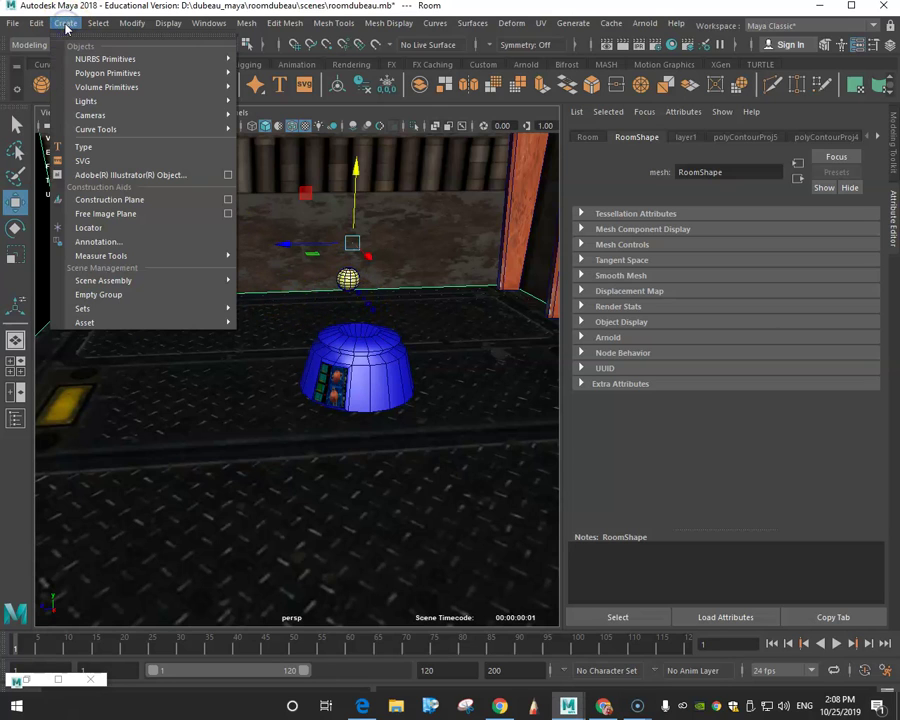
mouse_move(105, 101)
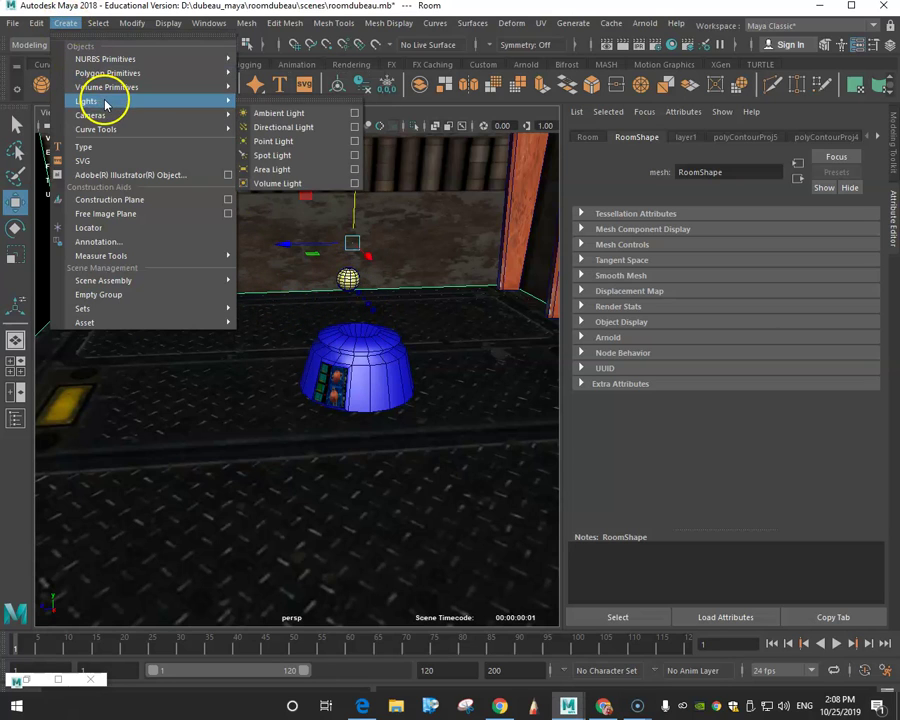
click(275, 143)
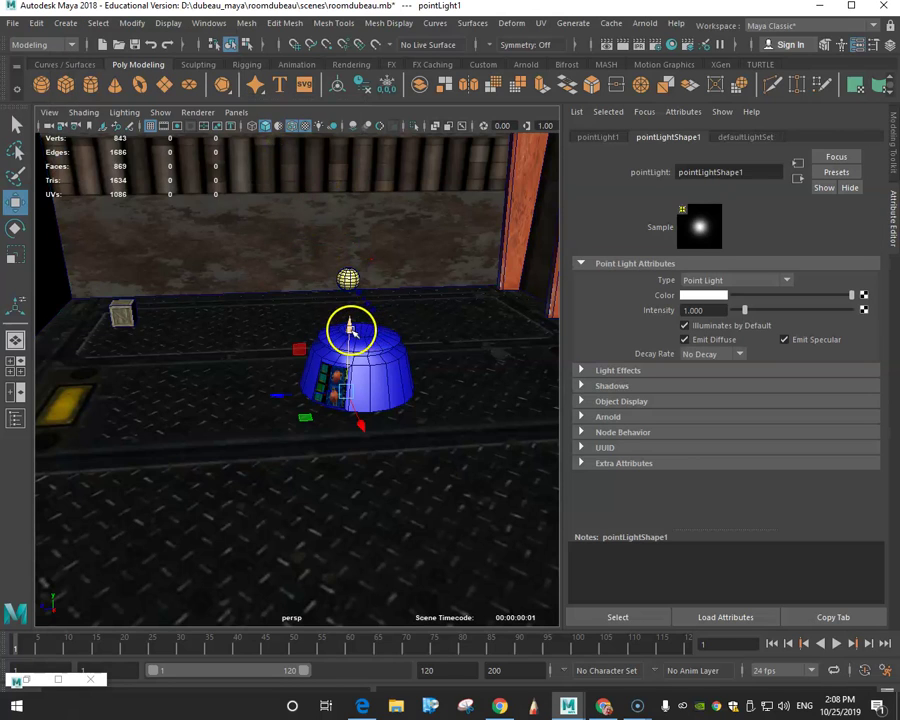
mouse_move(350, 328)
mouse_down()
mouse_move(351, 300)
mouse_move(350, 313)
mouse_up()
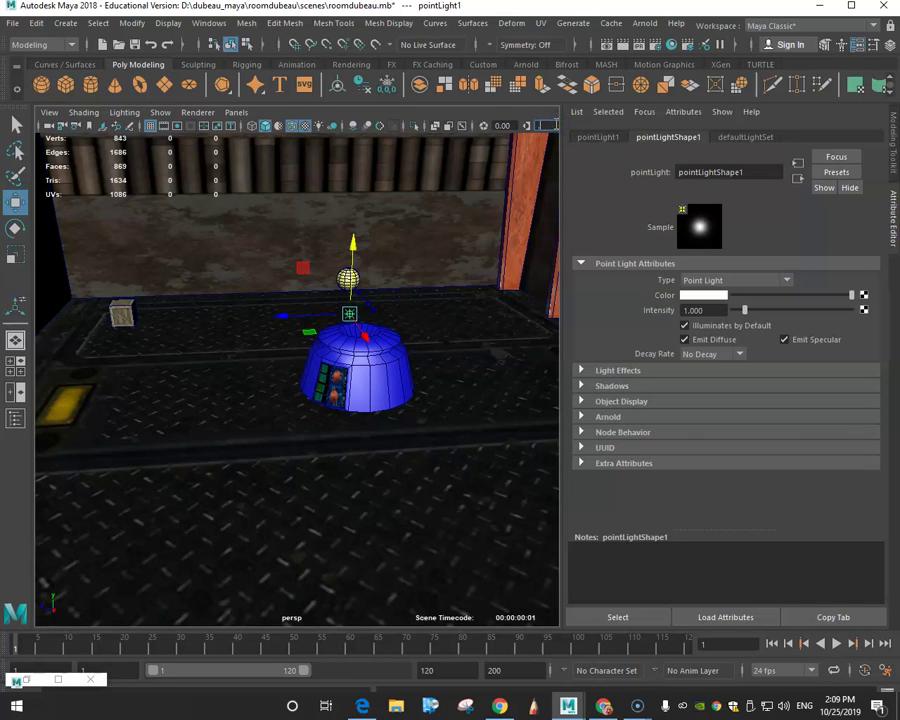
Darken the viewport by lowering its gamma to 0.40, and undo the accidental downward move of the room
click(506, 165)
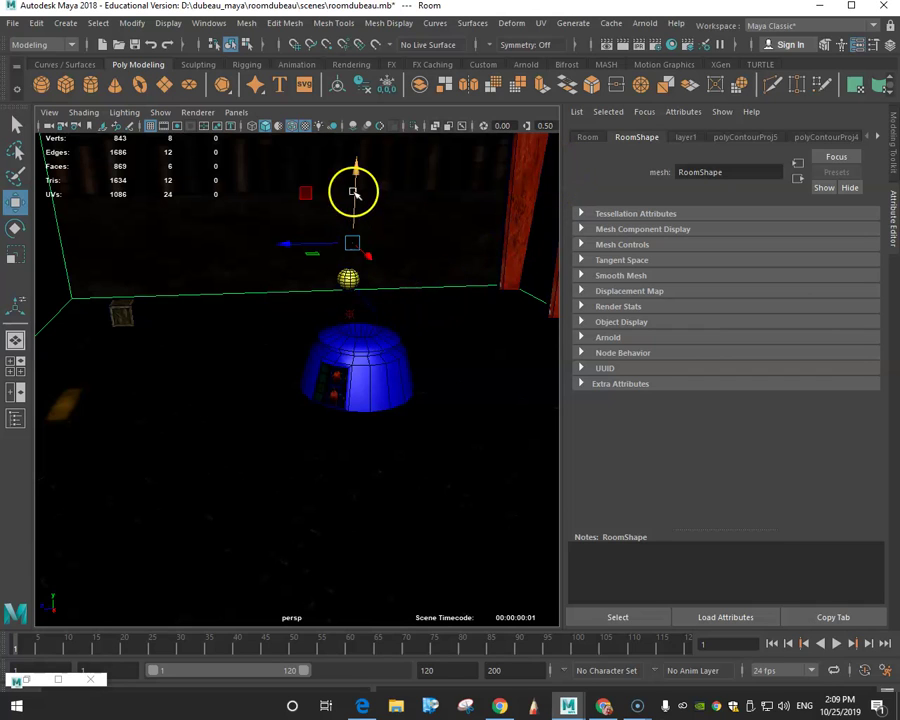
drag(354, 195, 356, 214)
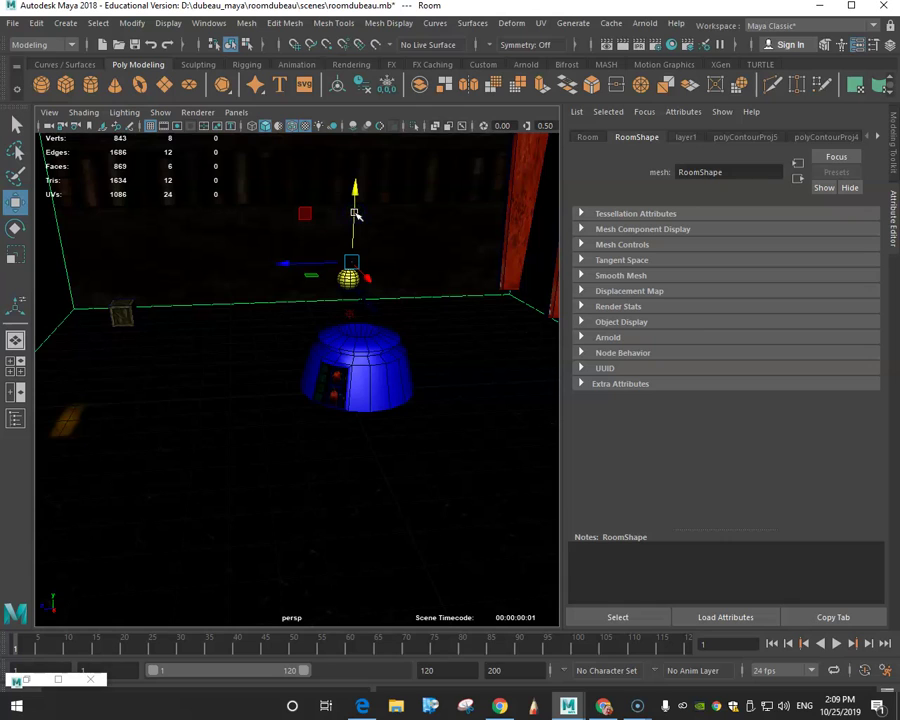
key(ctrl+z)
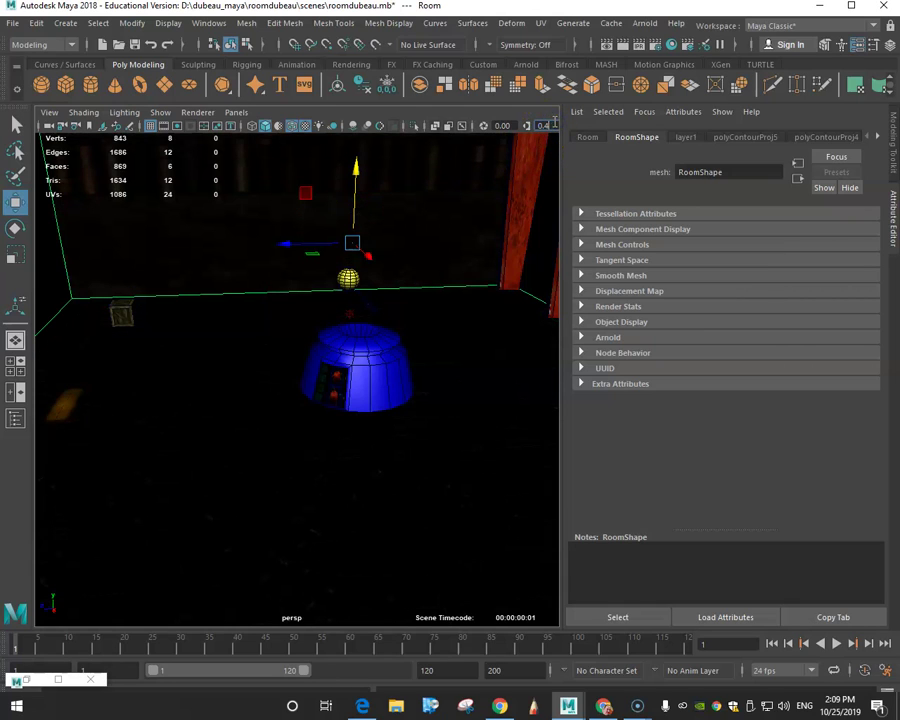
key(Return)
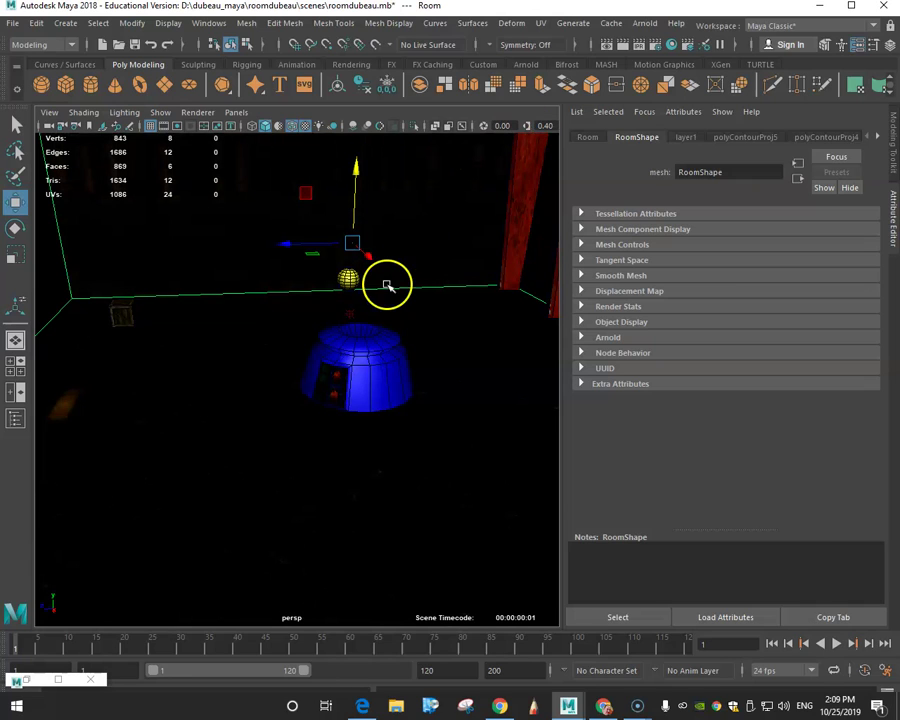
Display the viewport with all scene lights and undo the accidental room move
click(319, 127)
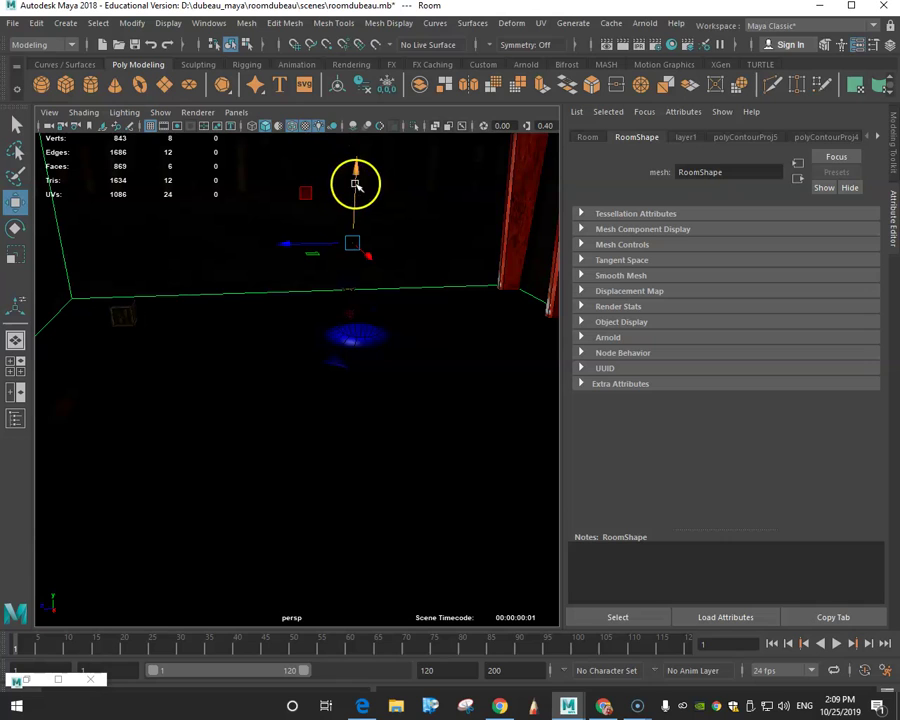
drag(355, 185, 358, 200)
key(ctrl+z)
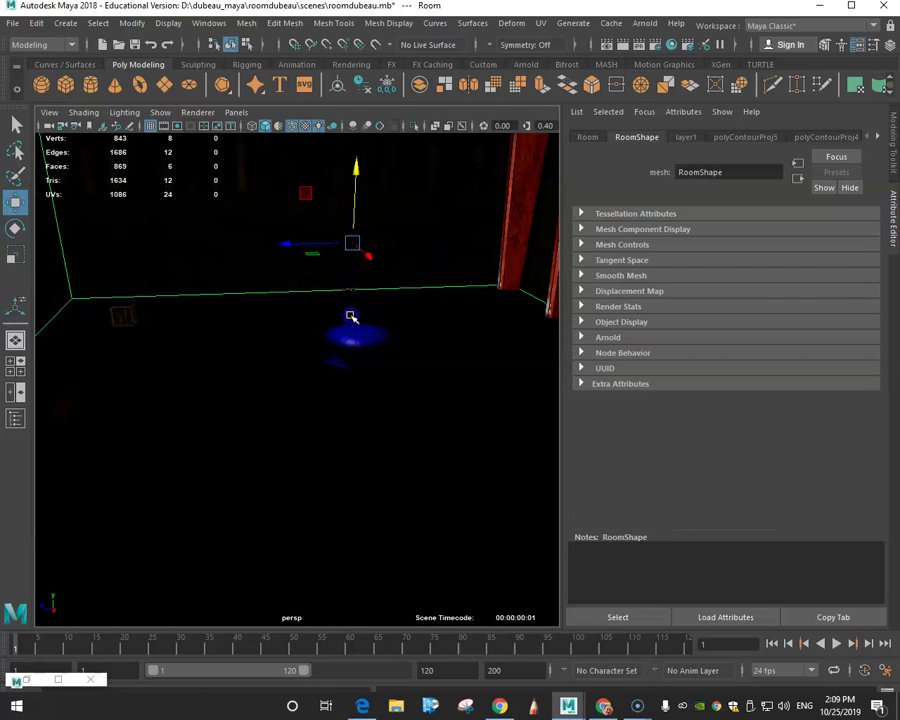
Select the point light above the projector and shift it sideways along its Z axis
click(347, 312)
scroll(350, 315, up, 5)
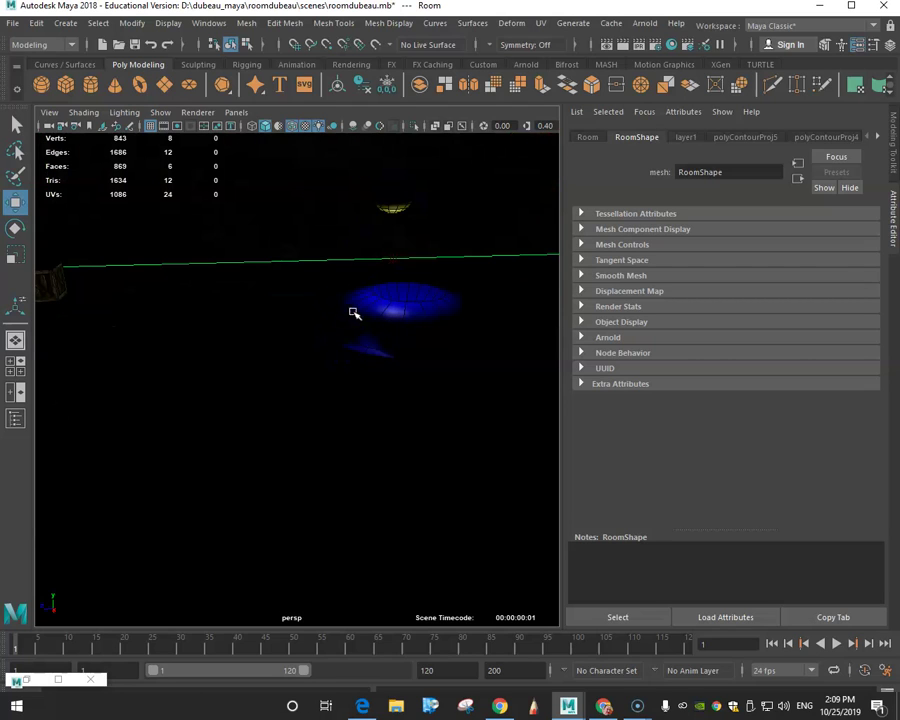
click(390, 273)
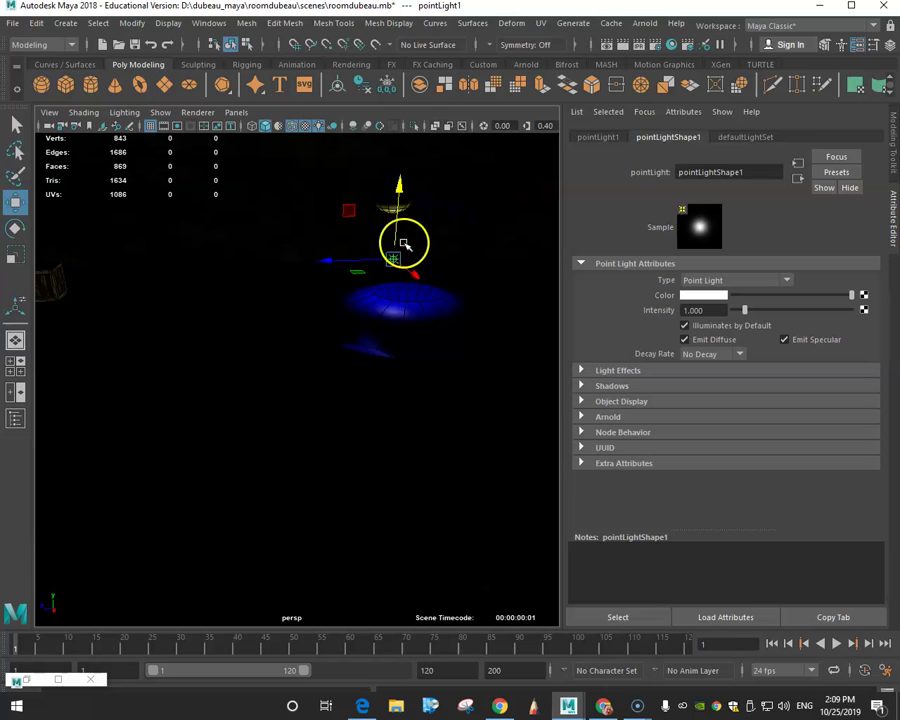
drag(367, 262, 450, 262)
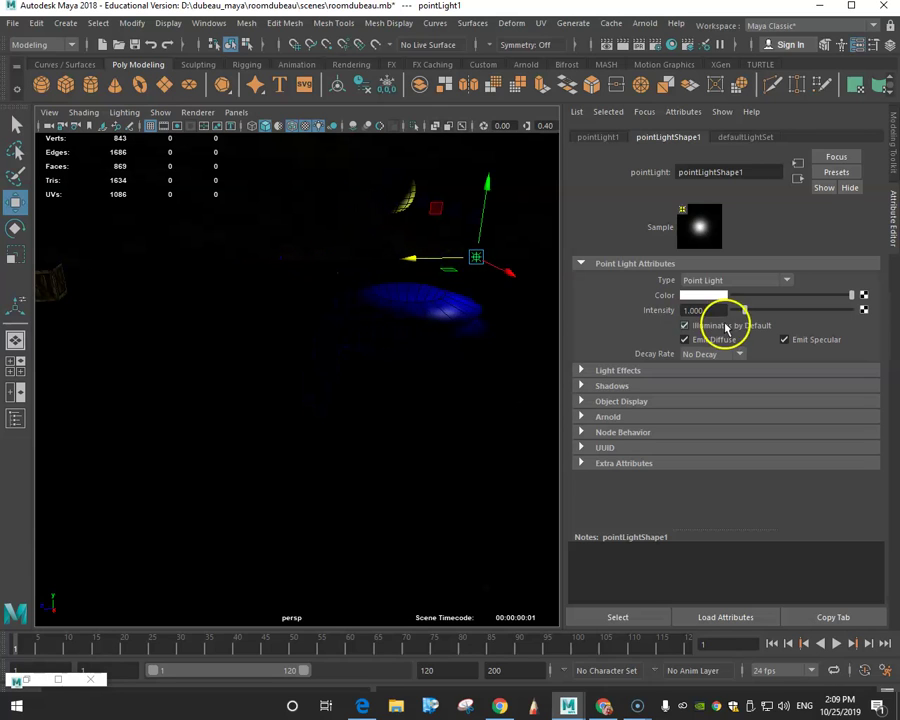
Raise the point light's intensity to 1.688 and set the viewport gamma to 0.40 with scene lighting displayed
drag(745, 310, 759, 310)
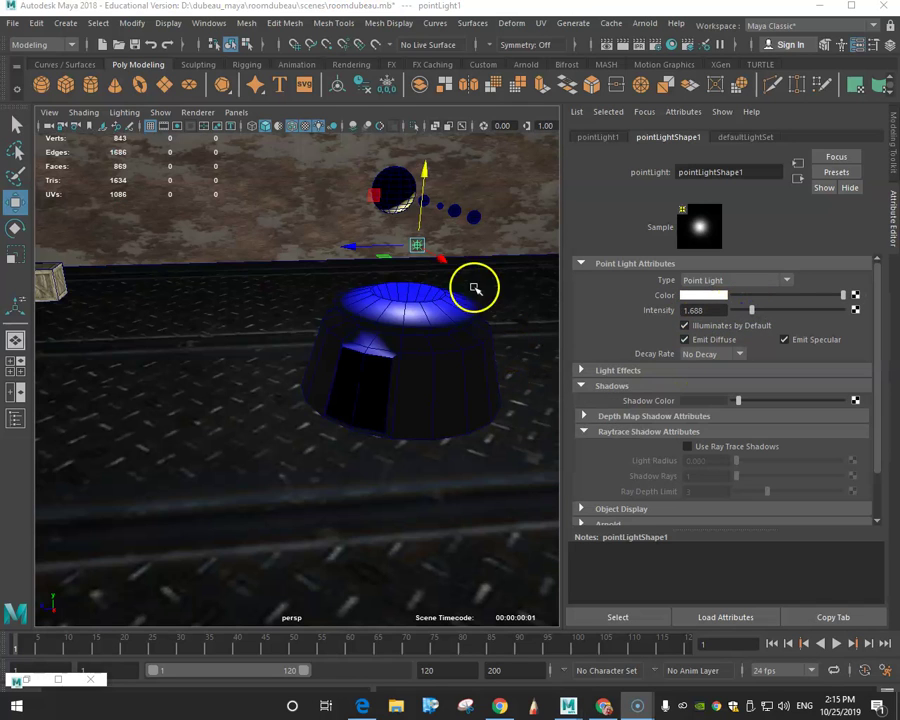
click(536, 125)
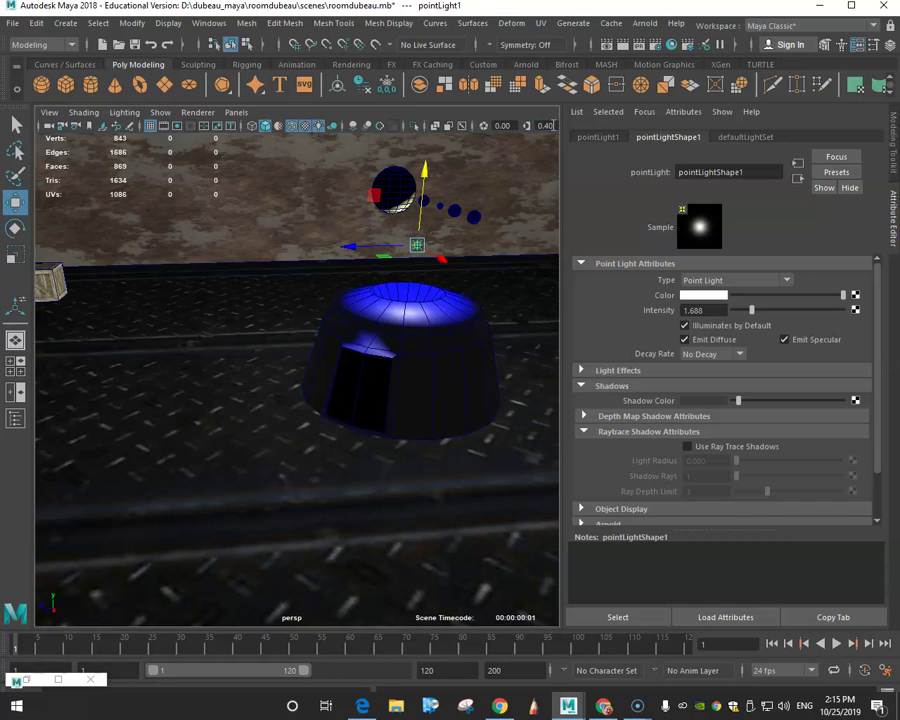
key(7)
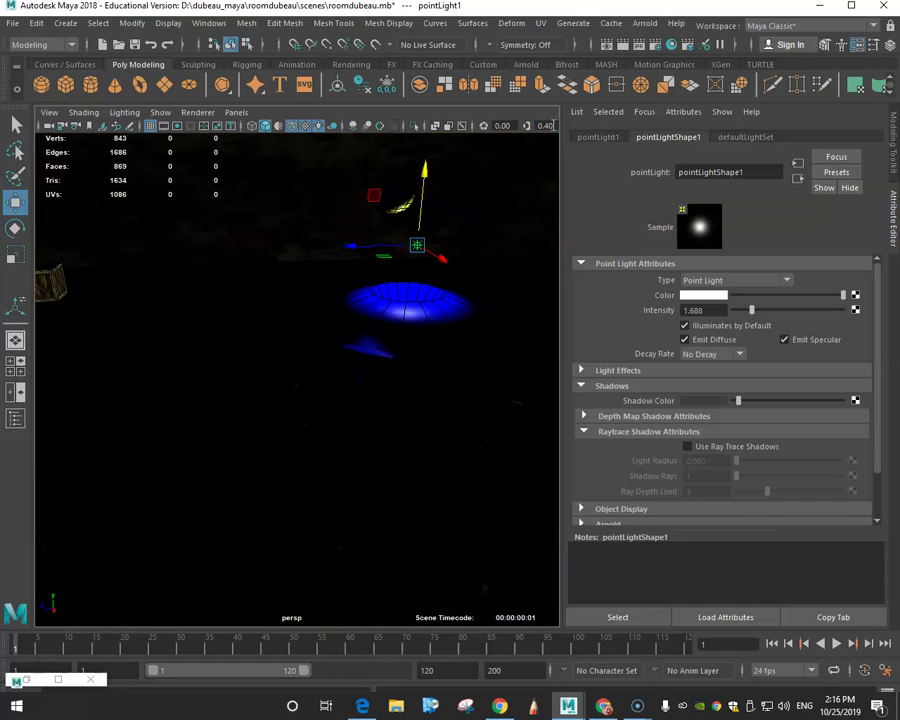
Try a yellow colour on the point light and undo the colour change
click(704, 296)
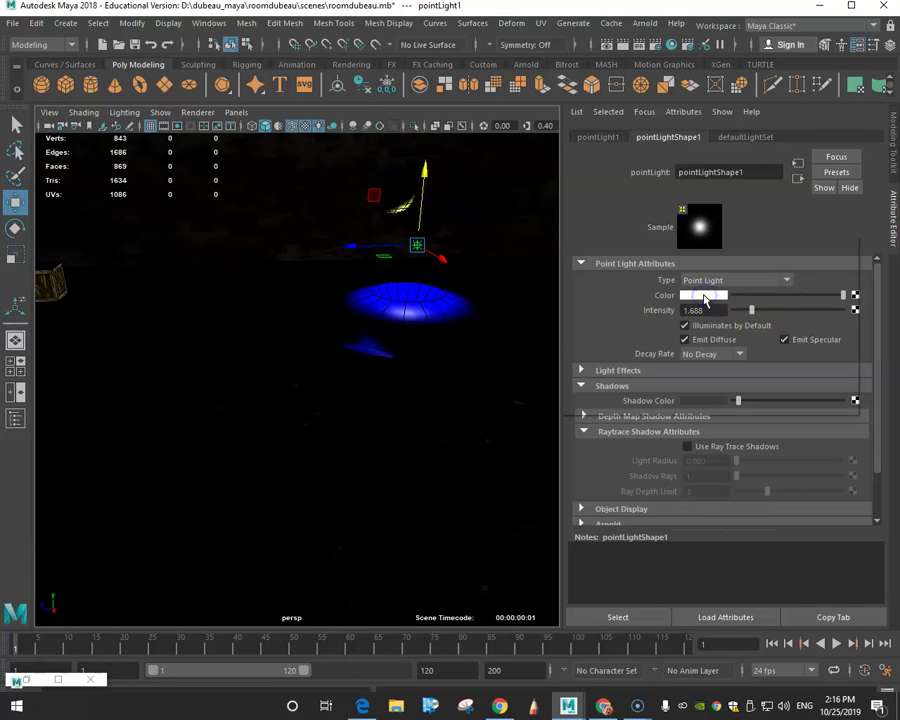
click(646, 286)
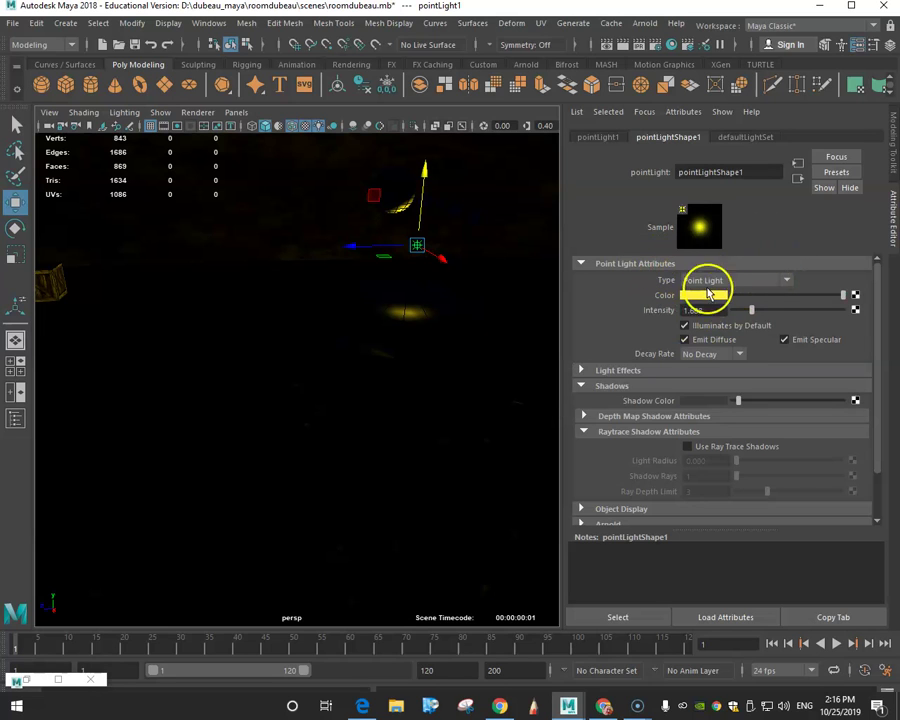
click(697, 295)
click(780, 227)
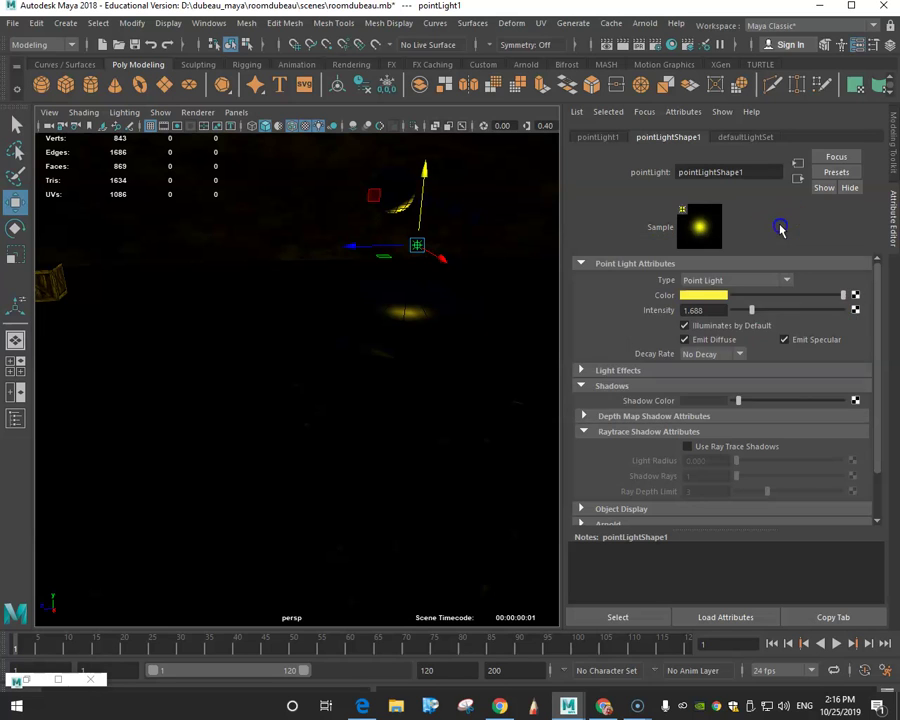
key(ctrl+z)
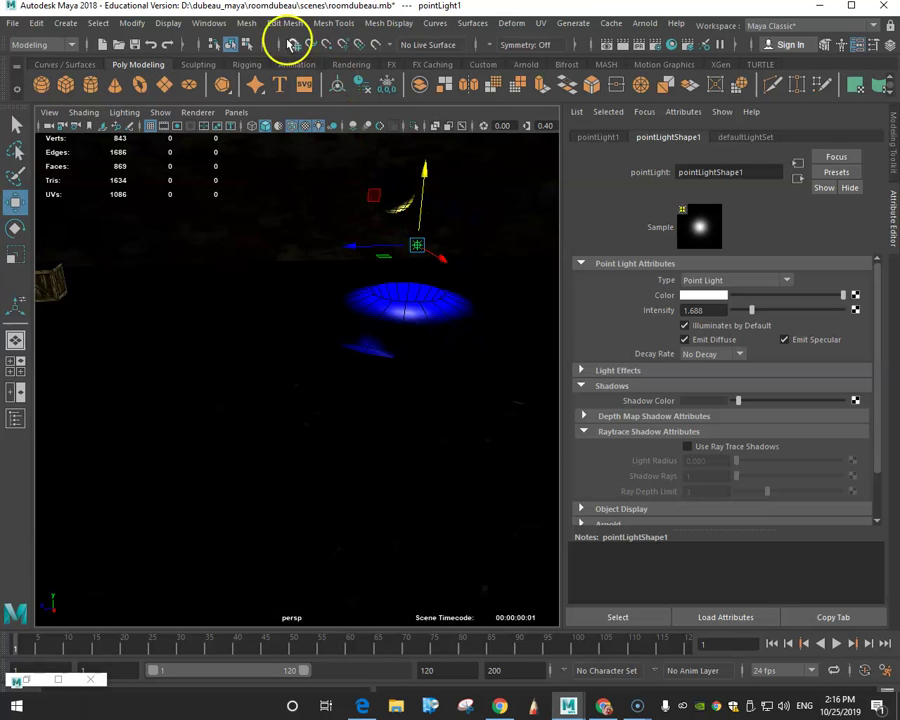
Open the Render Settings and review the common frame range, renderable camera and image size options
click(213, 25)
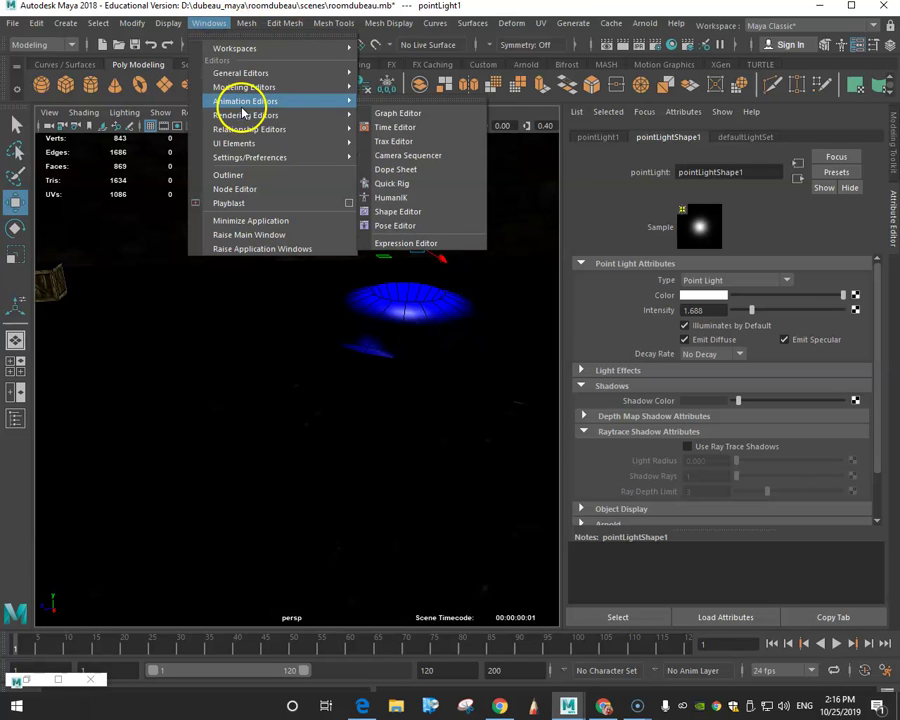
mouse_move(240, 115)
click(396, 141)
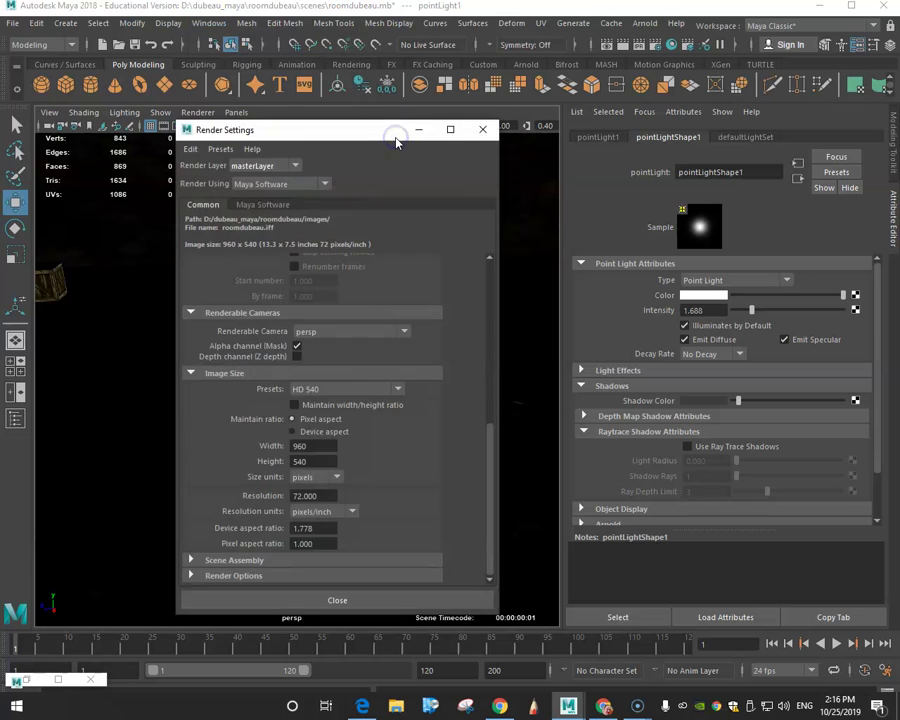
scroll(358, 308, up, 4)
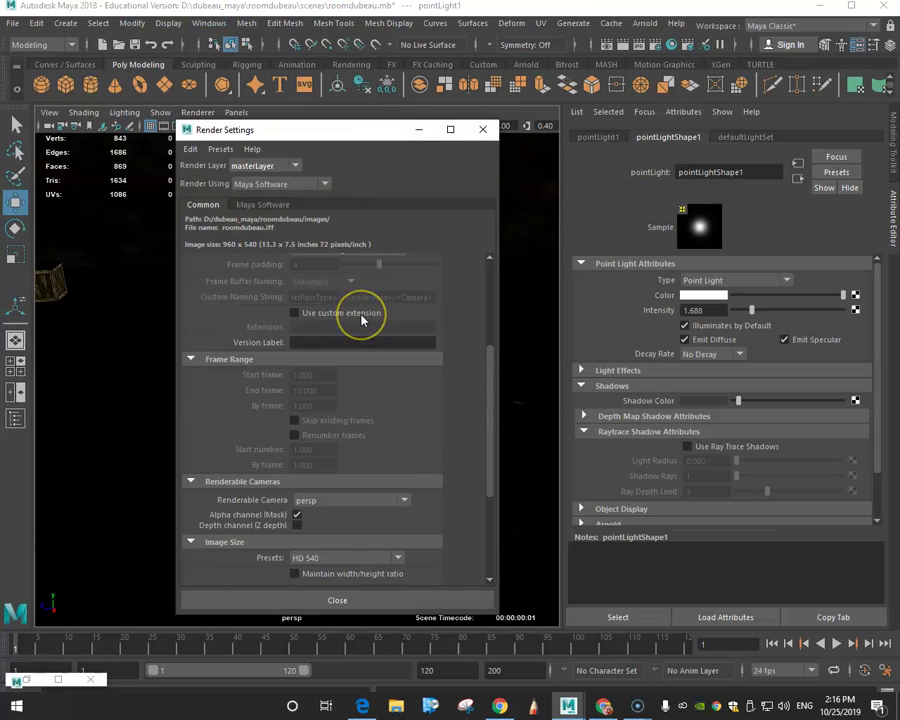
scroll(360, 320, down, 4)
scroll(345, 305, up, 3)
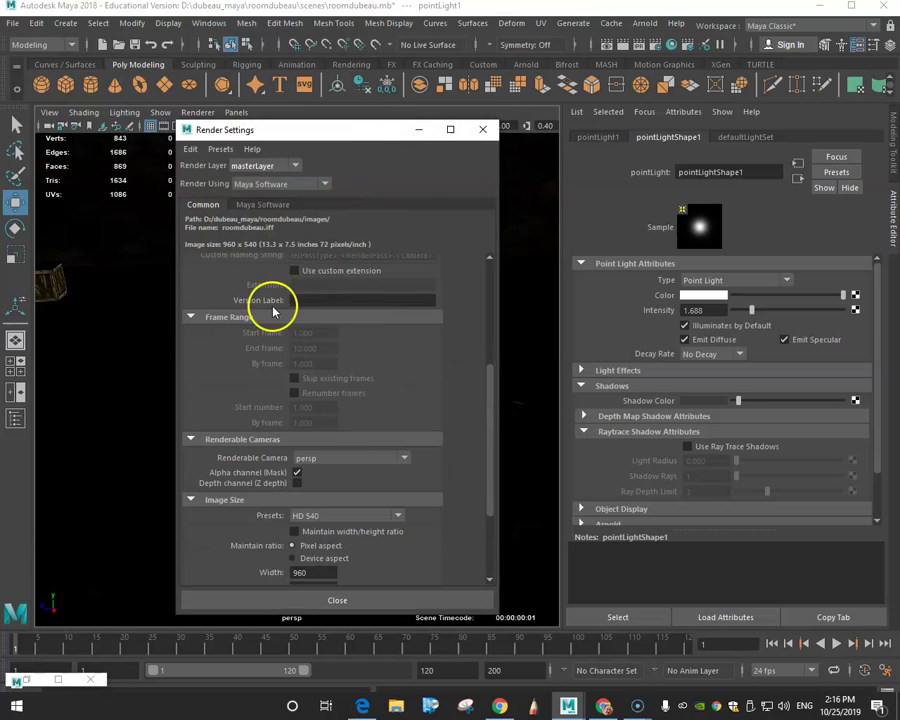
scroll(290, 318, down, 3)
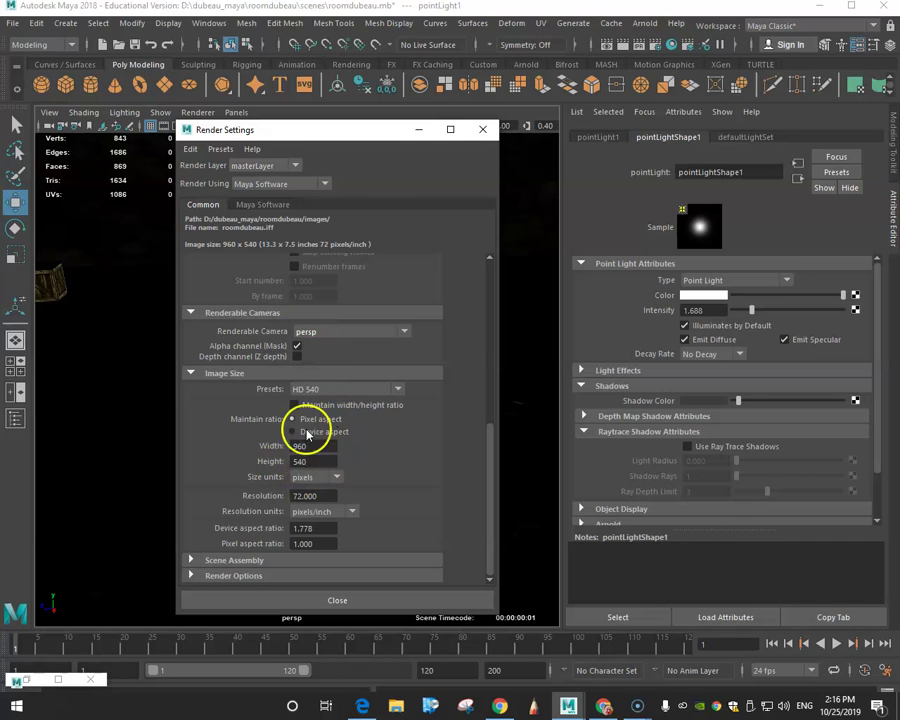
Try Arnold Renderer as the scene's renderer and switch back to Maya Software
click(326, 186)
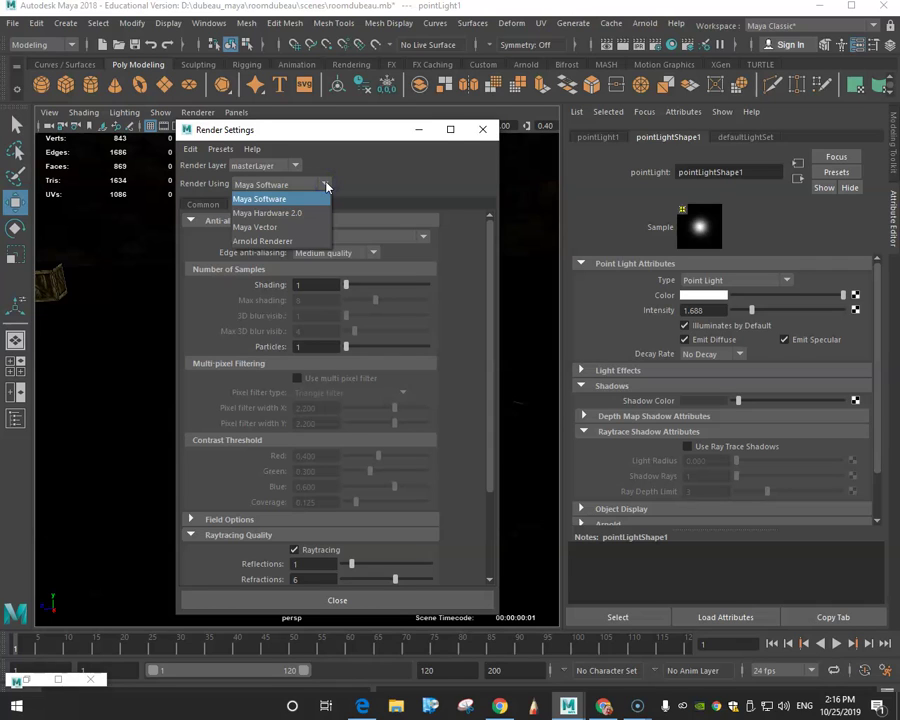
click(294, 241)
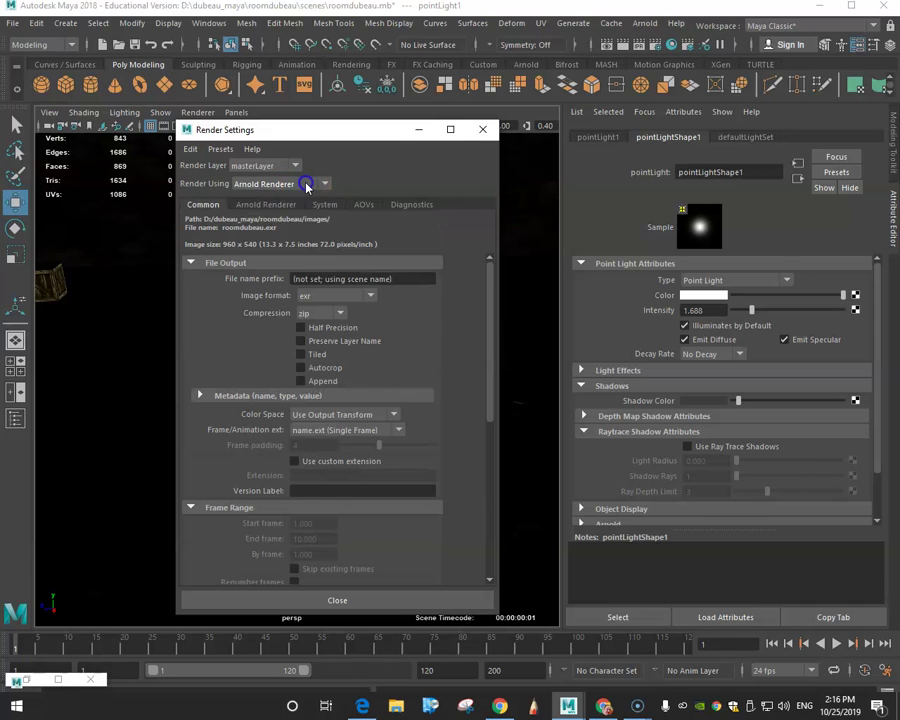
click(306, 185)
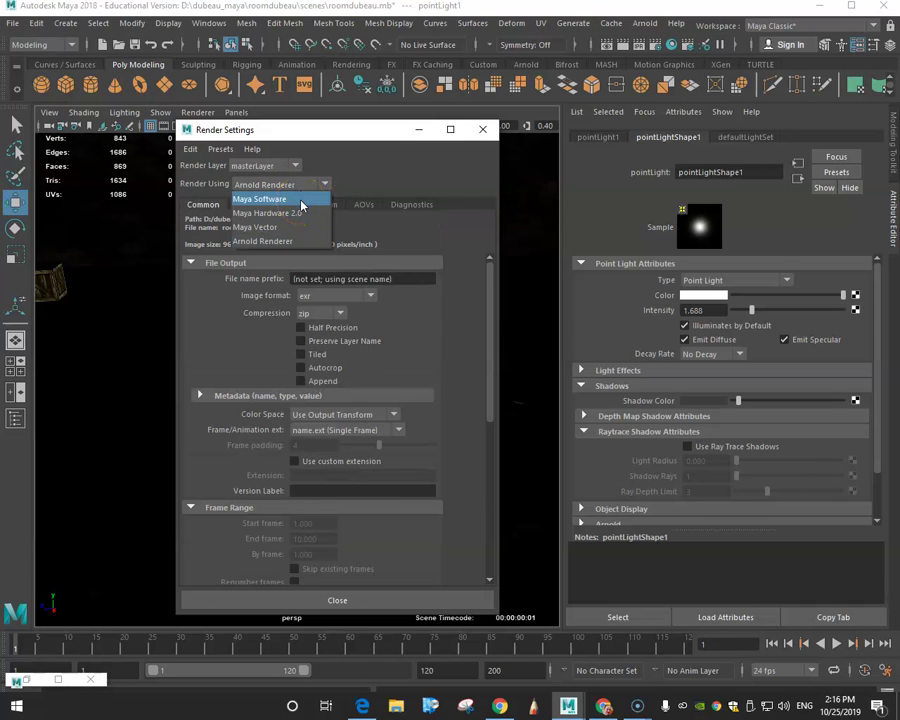
click(301, 205)
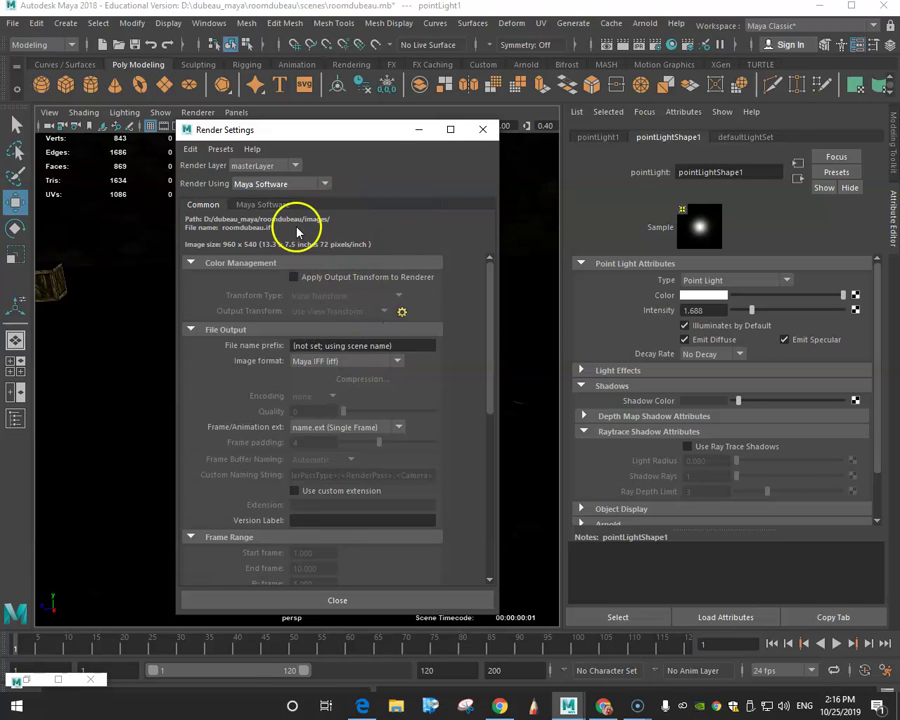
Enable Raytracing in the Maya Software raytracing quality options and close the Render Settings
click(261, 204)
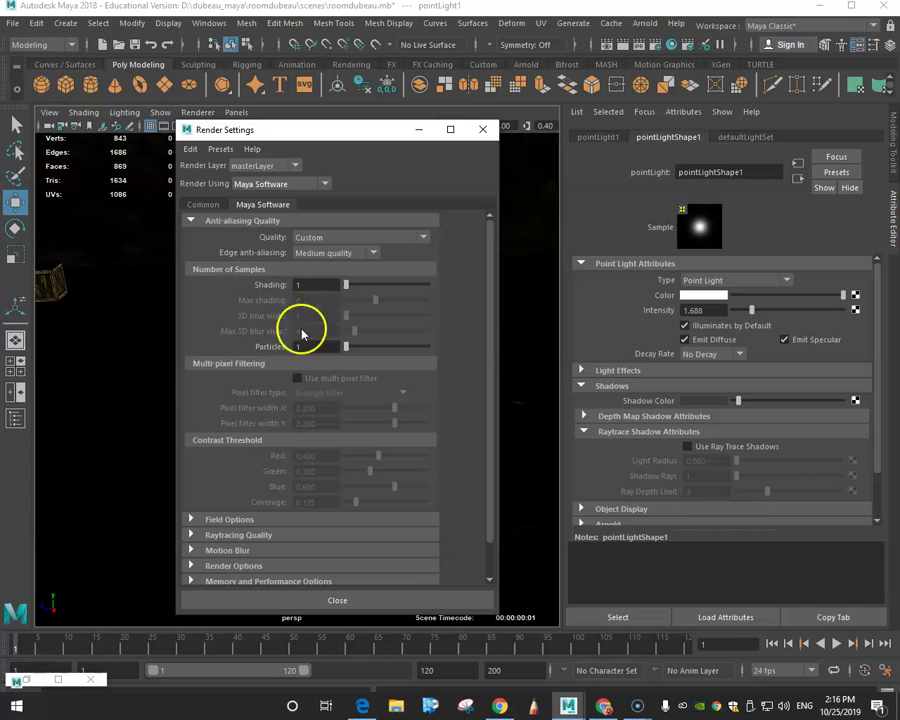
scroll(424, 375, down, 2)
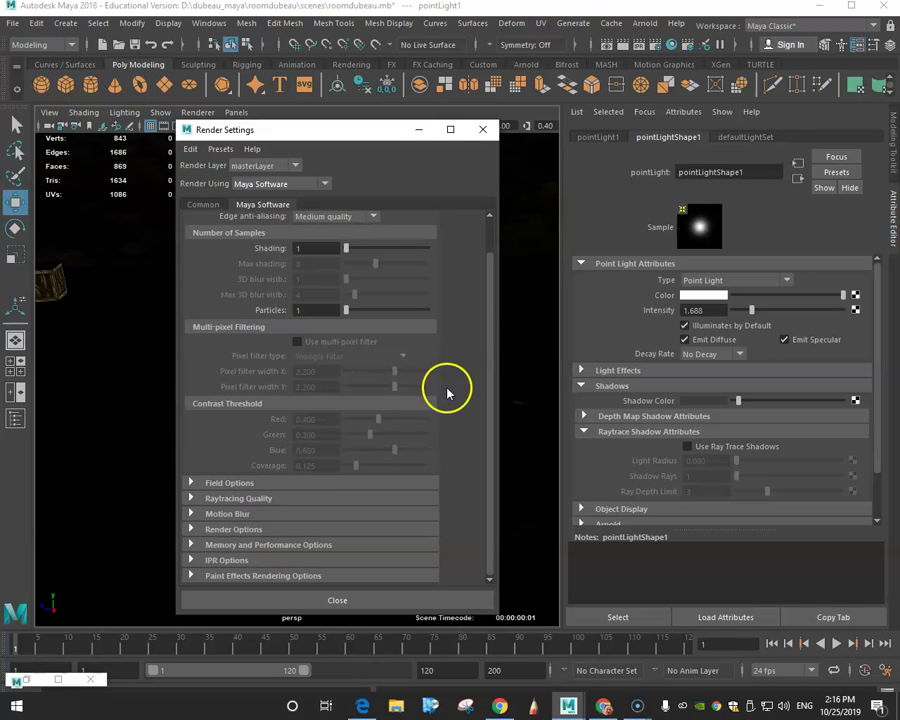
click(192, 498)
click(294, 513)
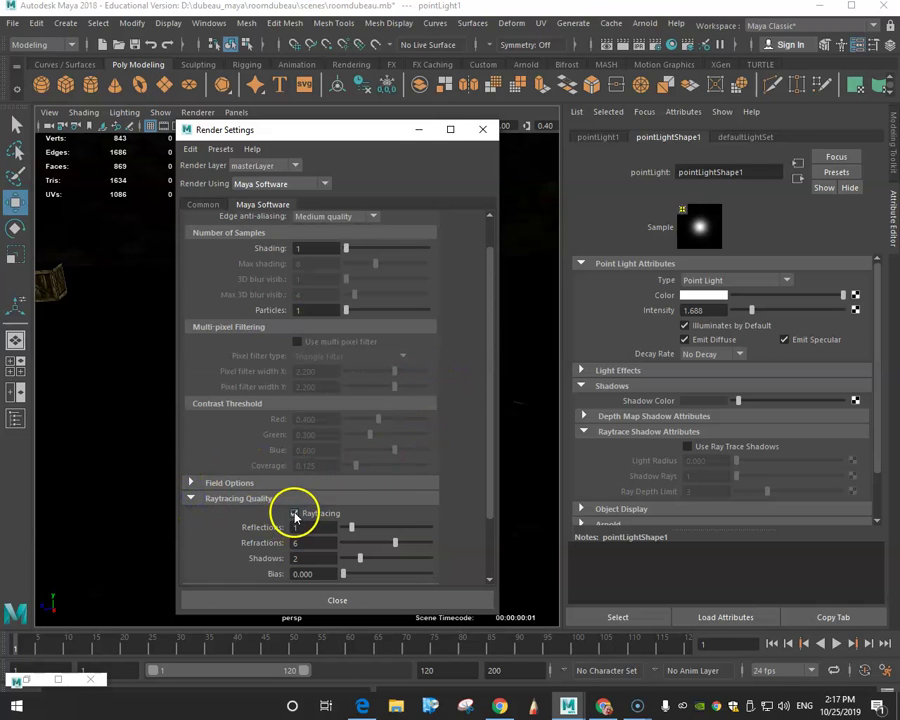
click(337, 600)
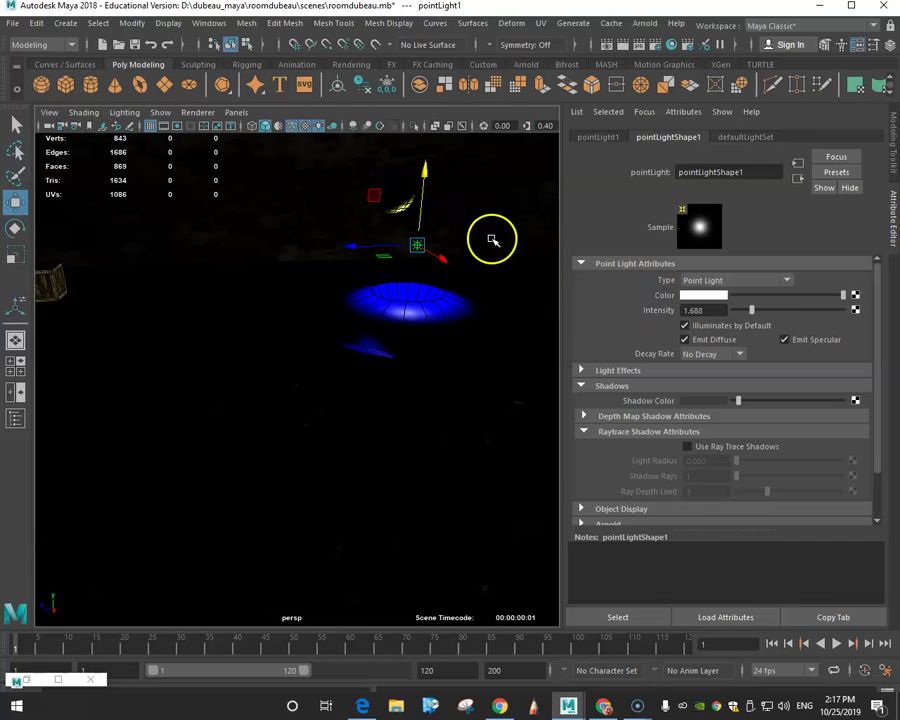
Render the current frame, darken the rendered image to a gamma of 0.41, and close the Render View
alt+drag(431, 240, 422, 255)
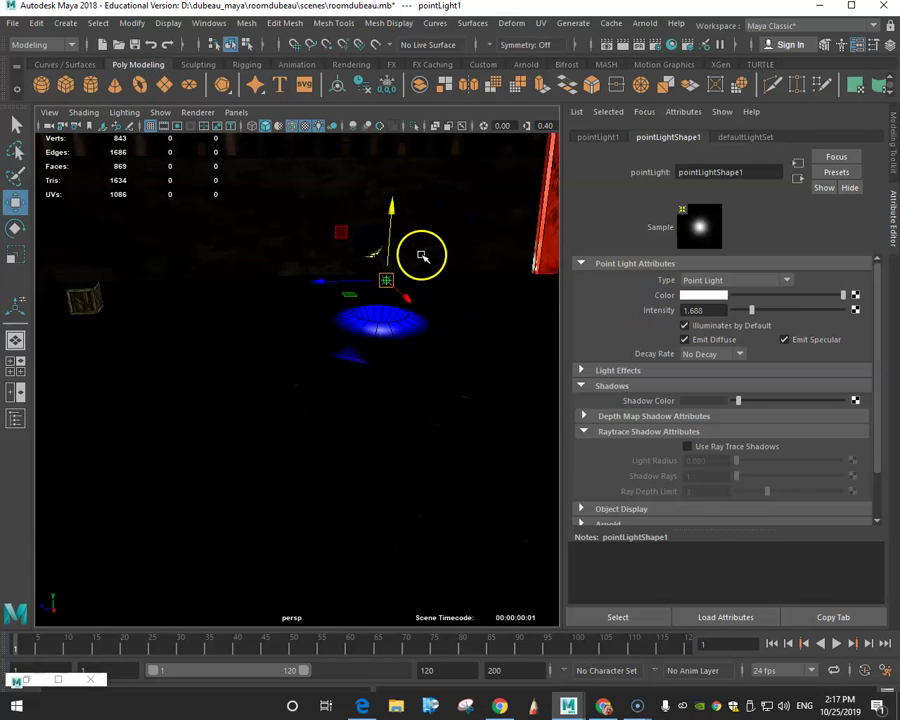
click(622, 45)
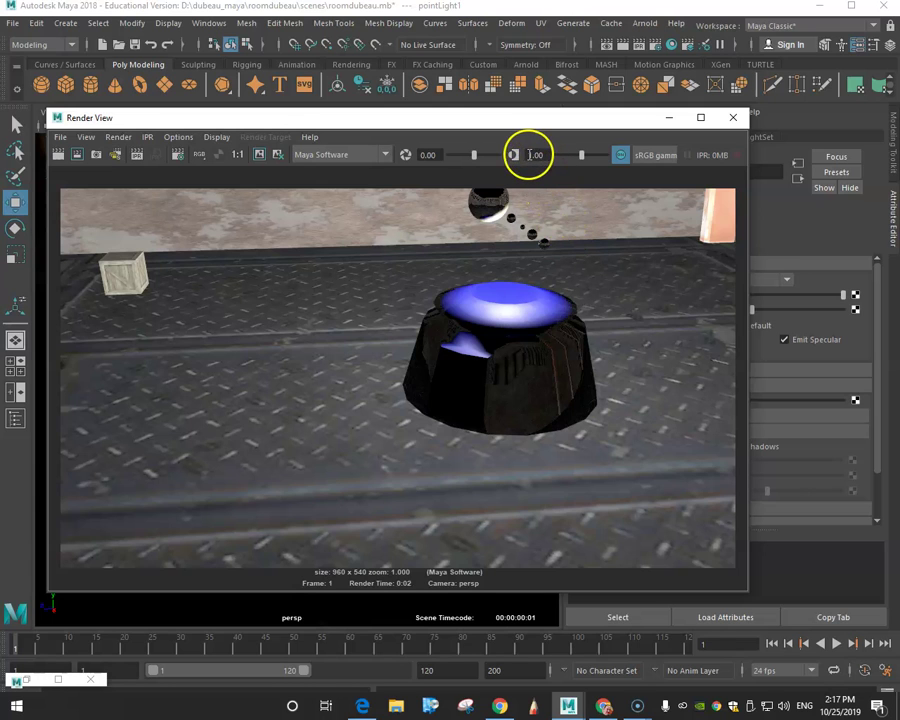
drag(582, 155, 563, 158)
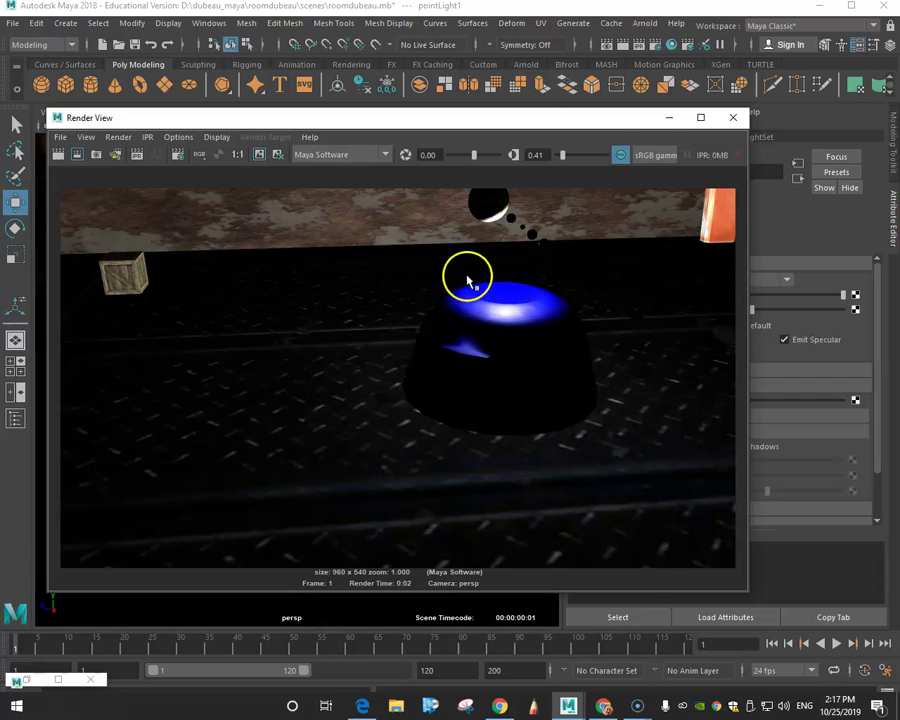
click(733, 117)
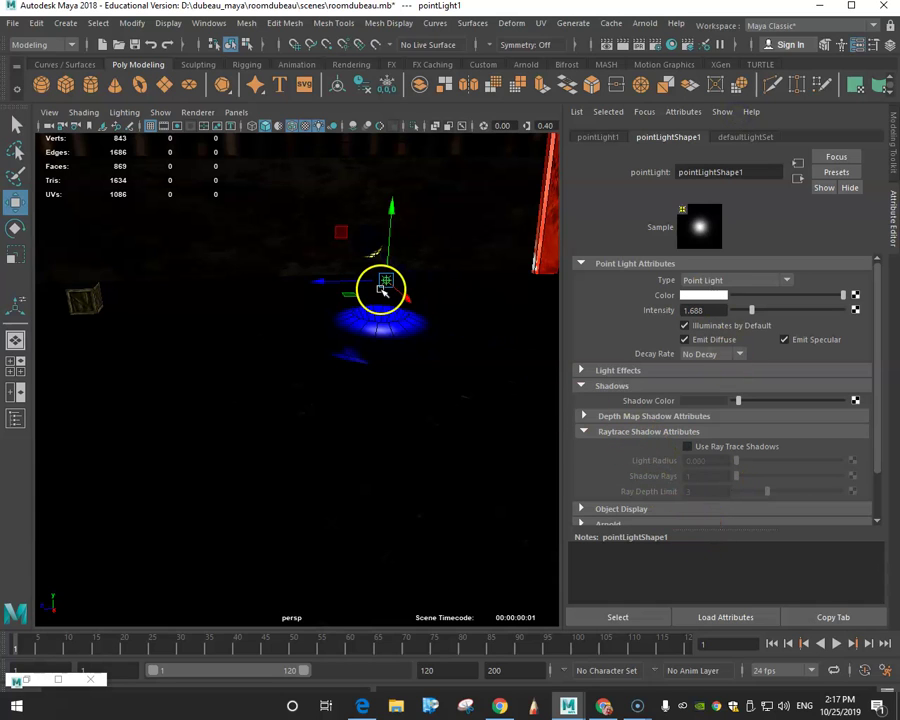
Turn on depth map shadows for the point light and slightly lighten its shadow colour
click(584, 417)
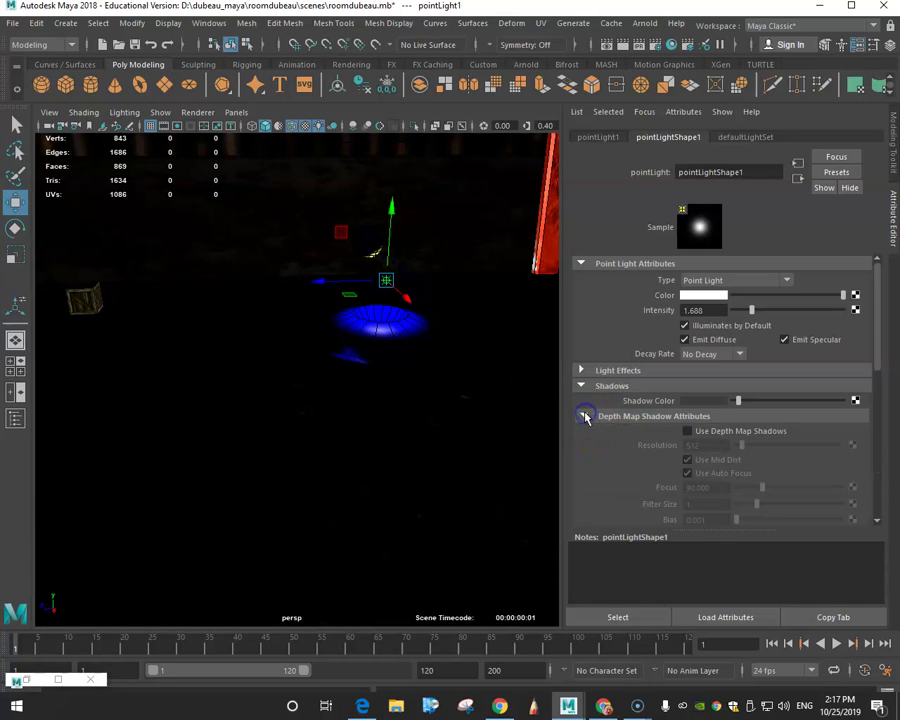
click(687, 432)
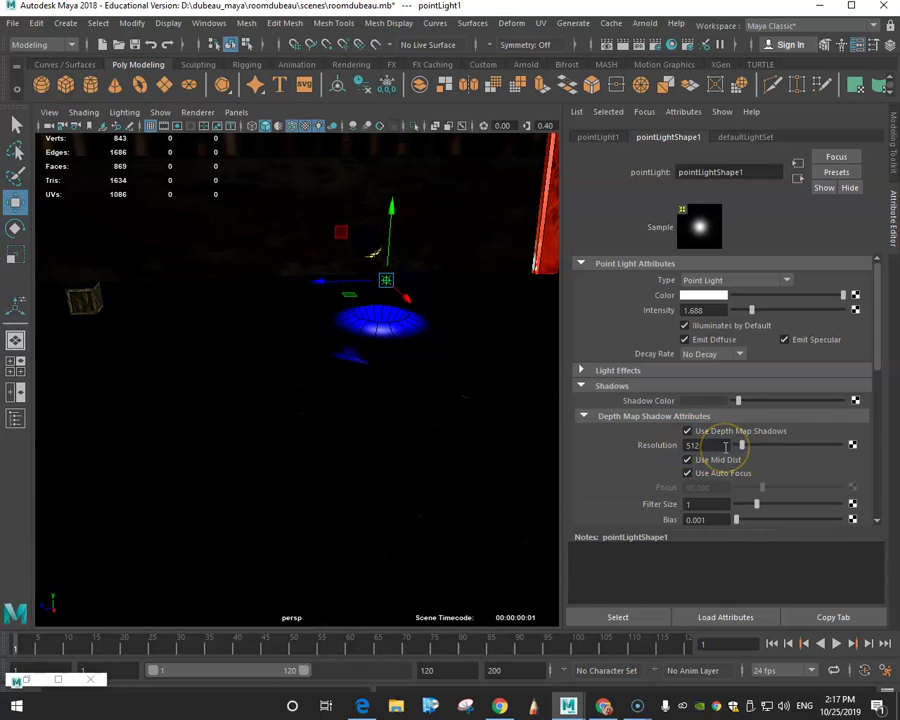
drag(738, 400, 745, 402)
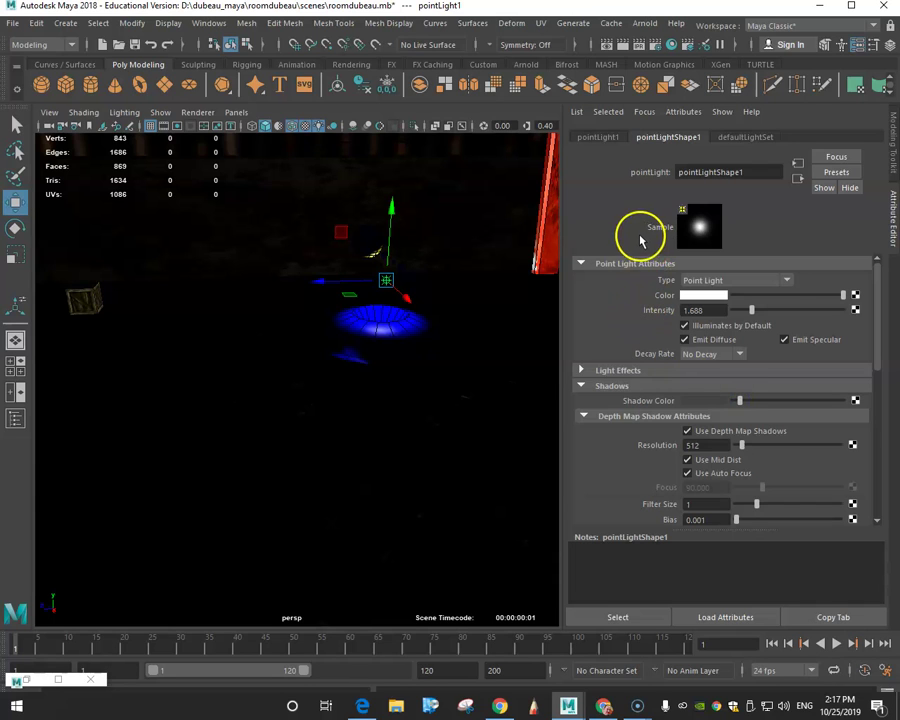
Render the current frame with the light's shadows and lower the Render View gamma to 0.57
click(621, 47)
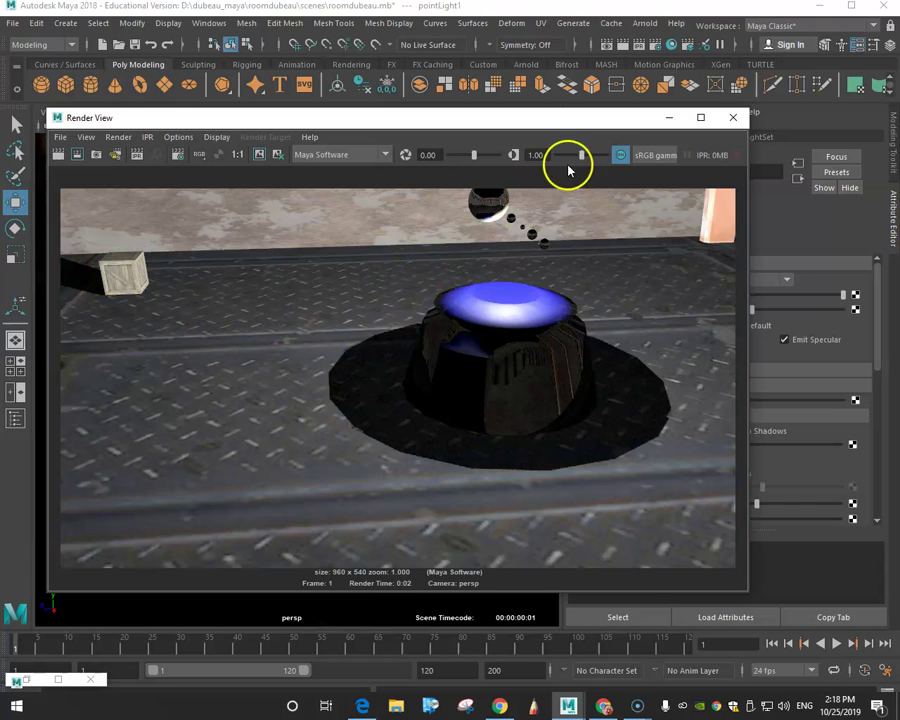
drag(581, 155, 572, 157)
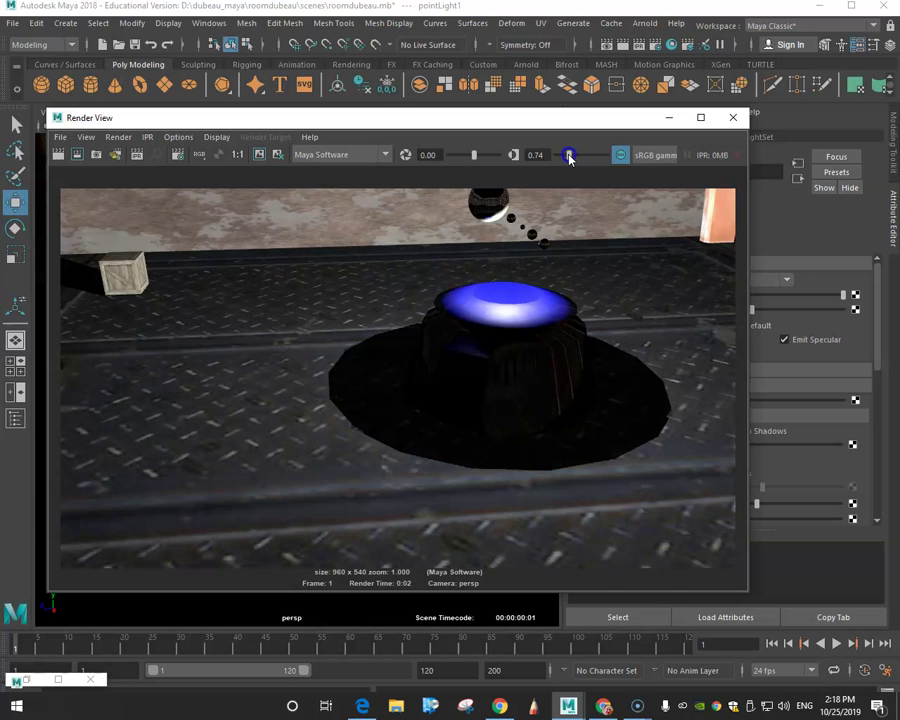
drag(568, 157, 565, 157)
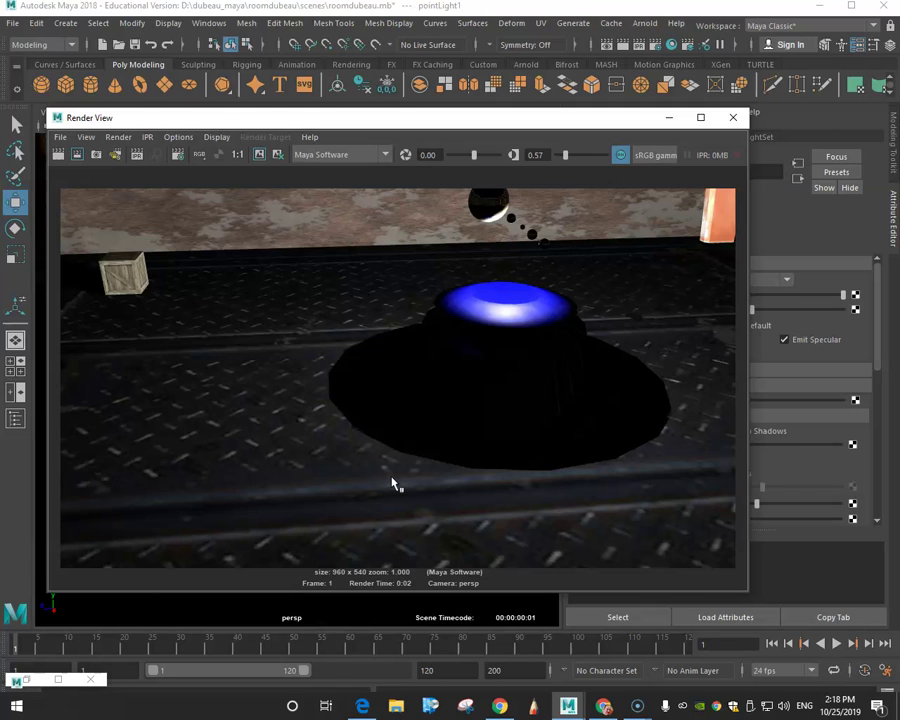
click(445, 462)
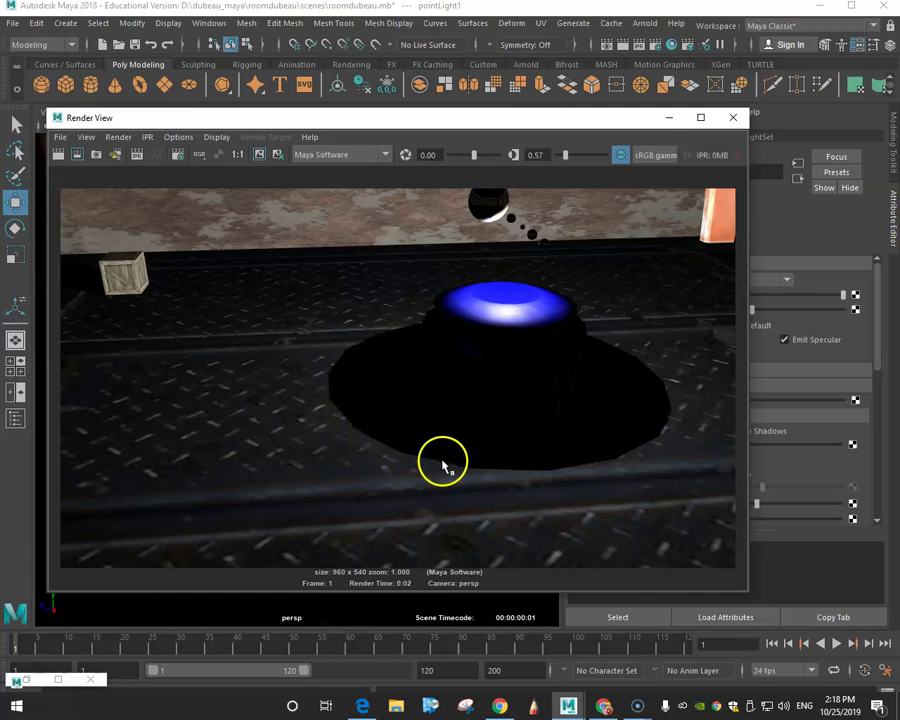